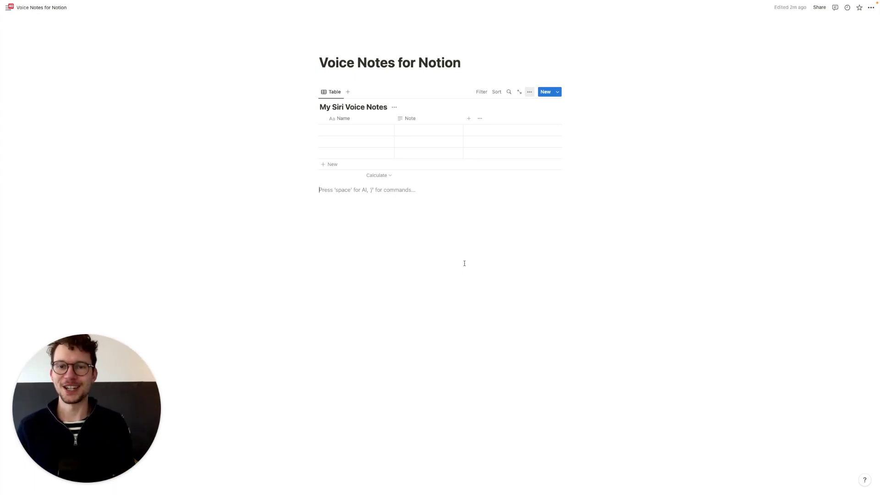
Switch over to the Notion Developers My integrations page at notion.so/my-integrations
key("ctrl+Right")
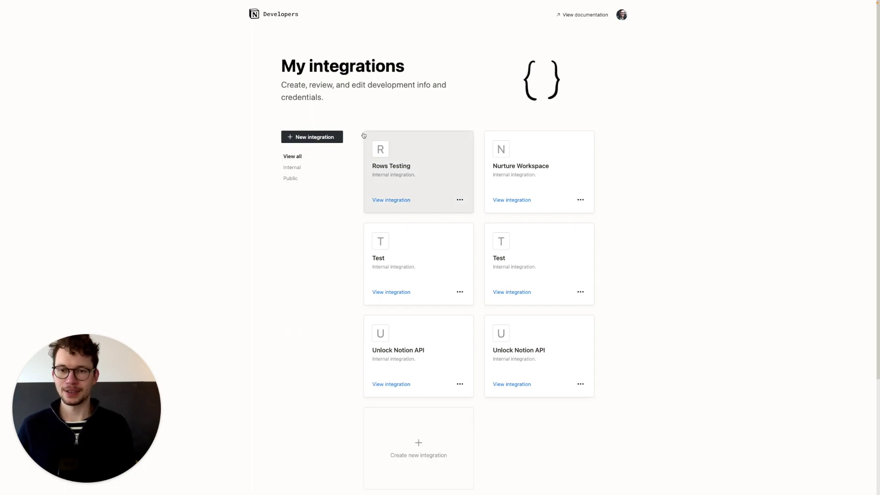
Create and submit a 'Siri Notes to Notion' integration associated with the Sandbox workspace
left_click(307, 139)
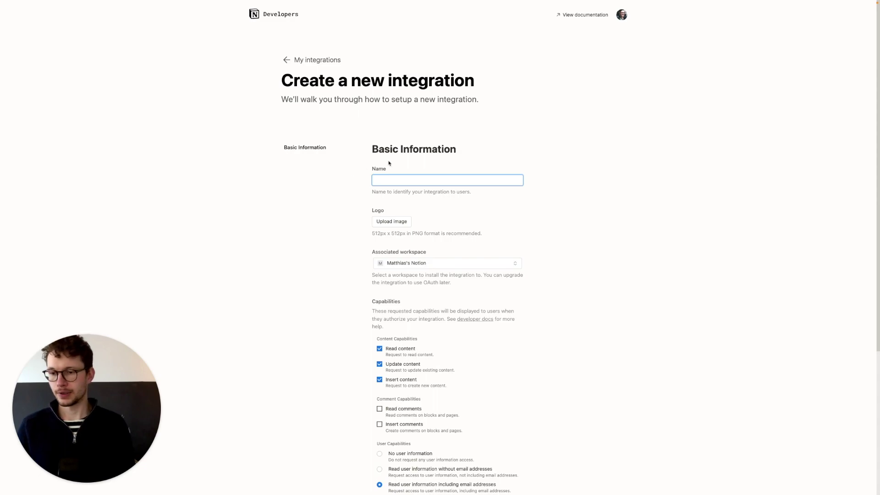
type("Siri Notes to Notion")
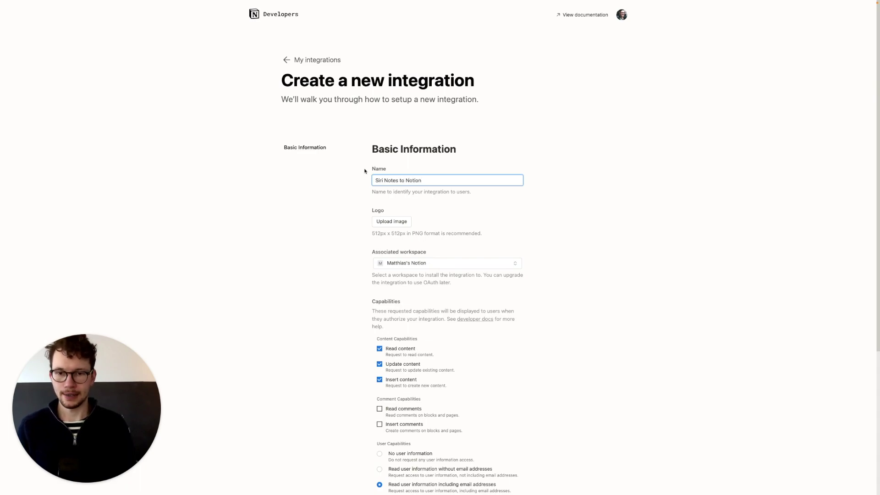
scroll(364, 171, "down", 2)
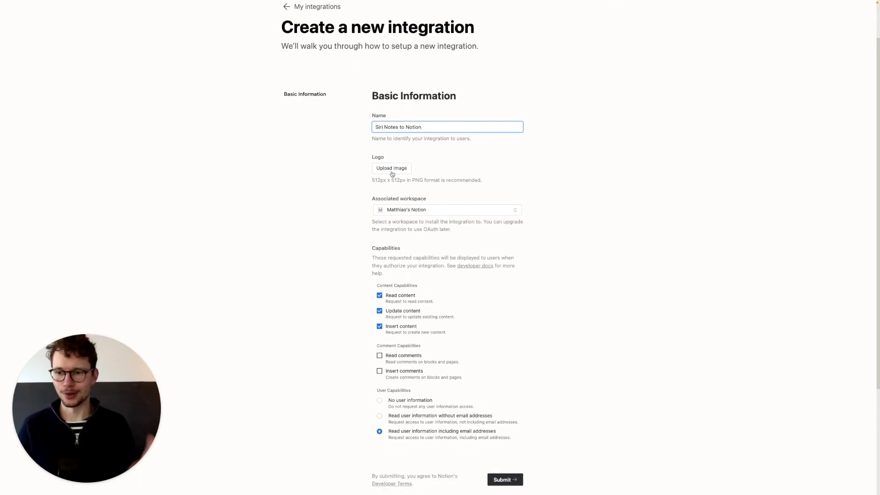
scroll(368, 181, "down", 2)
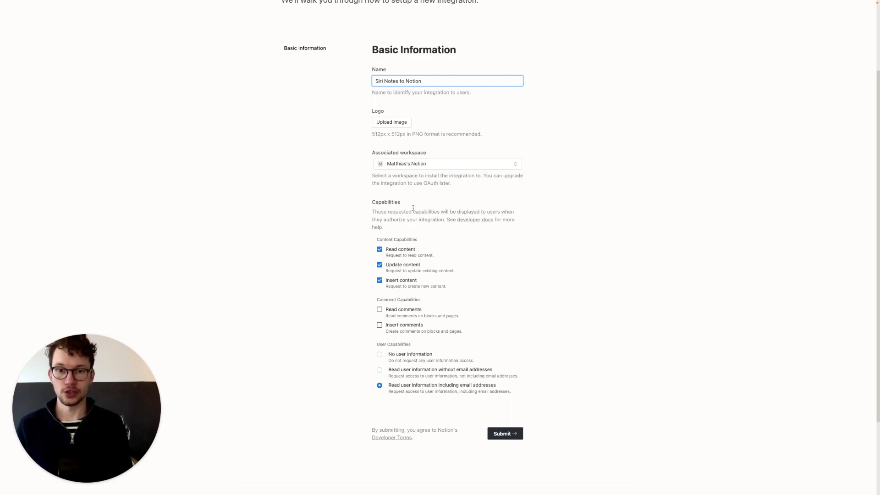
left_click(403, 169)
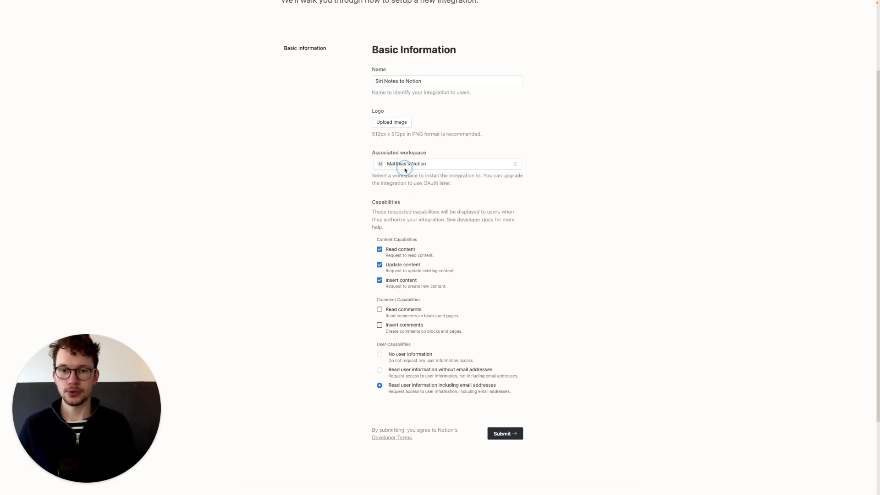
left_click(390, 188)
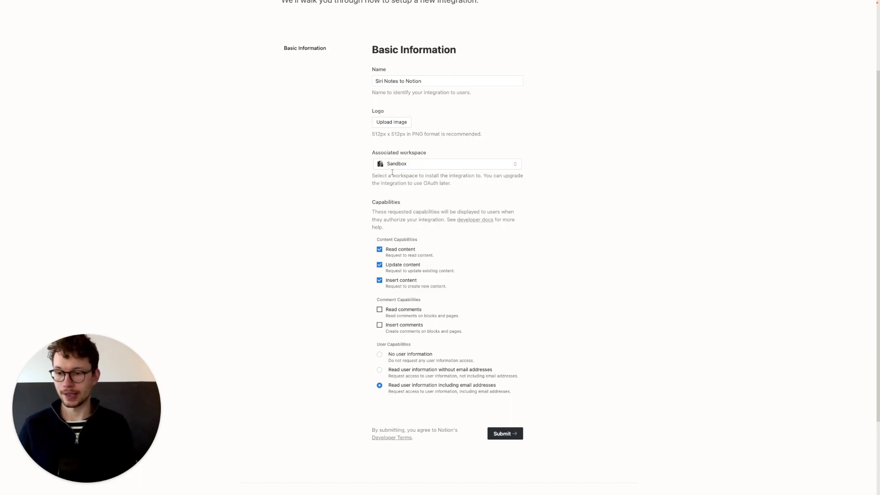
scroll(378, 189, "down", 5)
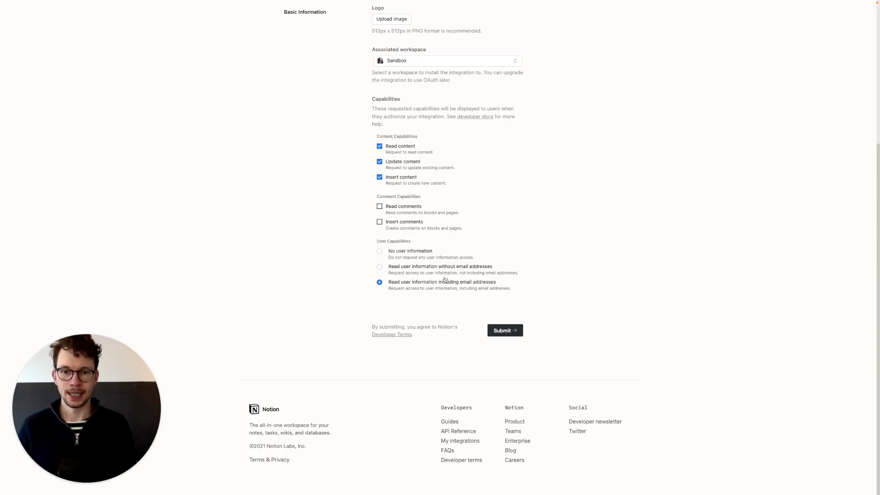
left_click(513, 333)
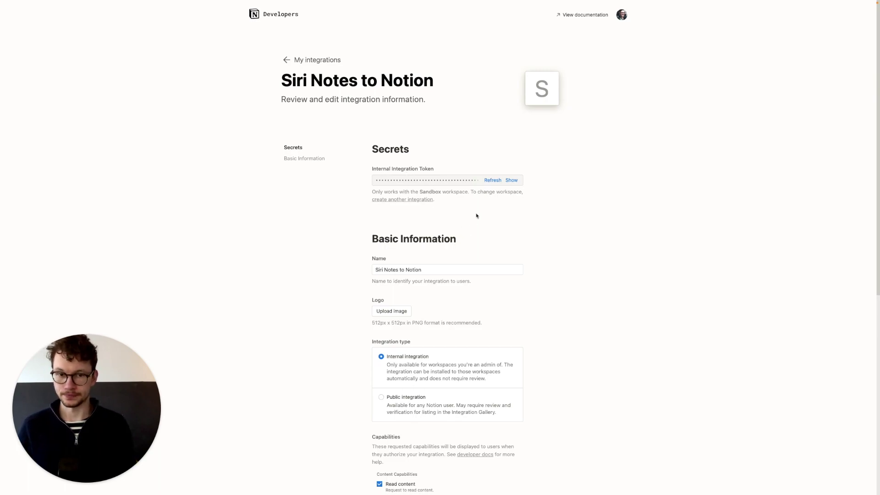
Reveal the Siri Notes to Notion internal integration token and copy it
left_click(512, 181)
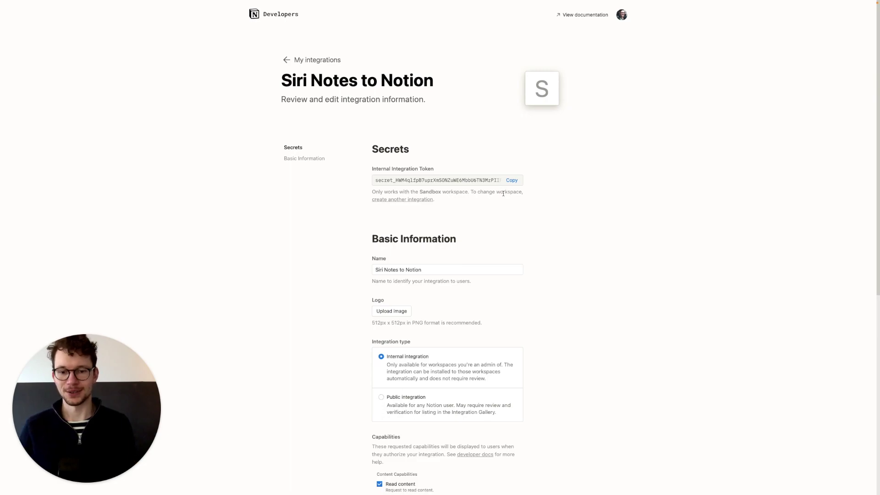
left_click(512, 182)
scroll(506, 221, "down", 3)
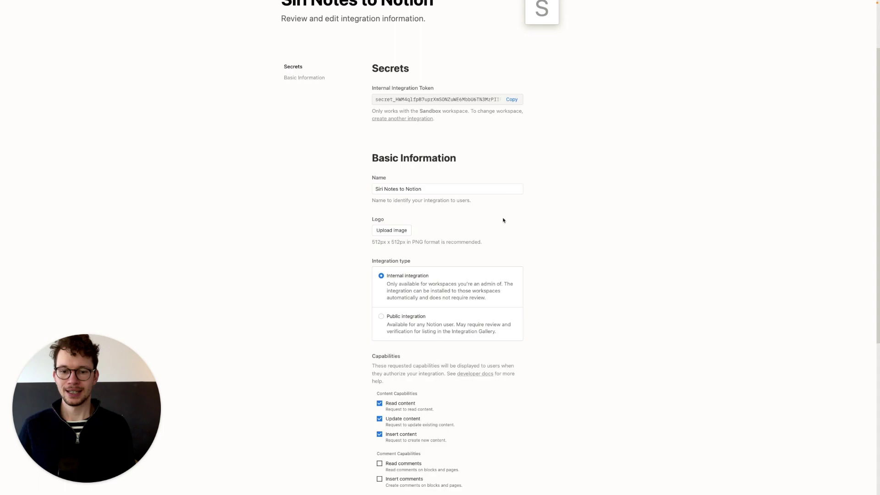
scroll(504, 220, "up", 2)
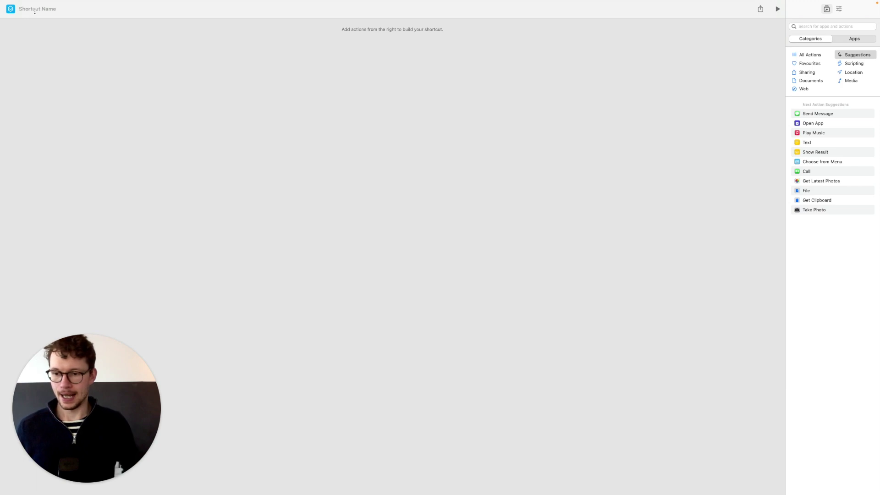
Name the new shortcut 'add a new note to Notion'
left_click(35, 11)
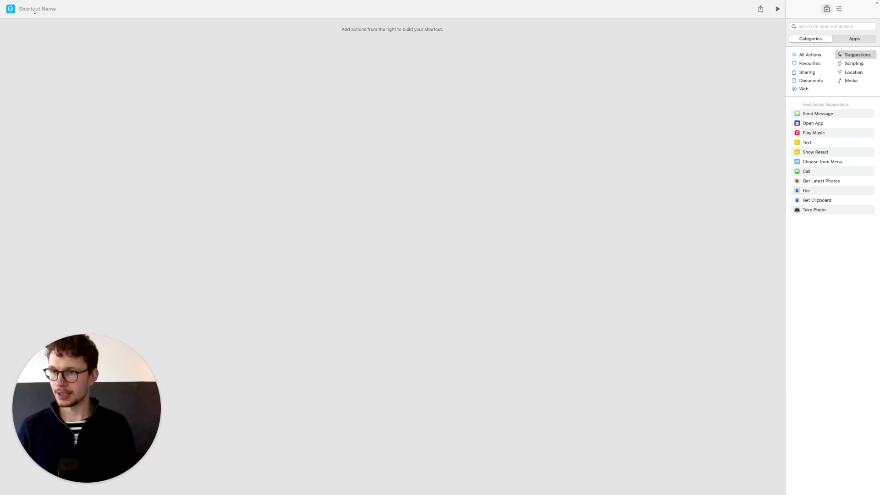
type("a")
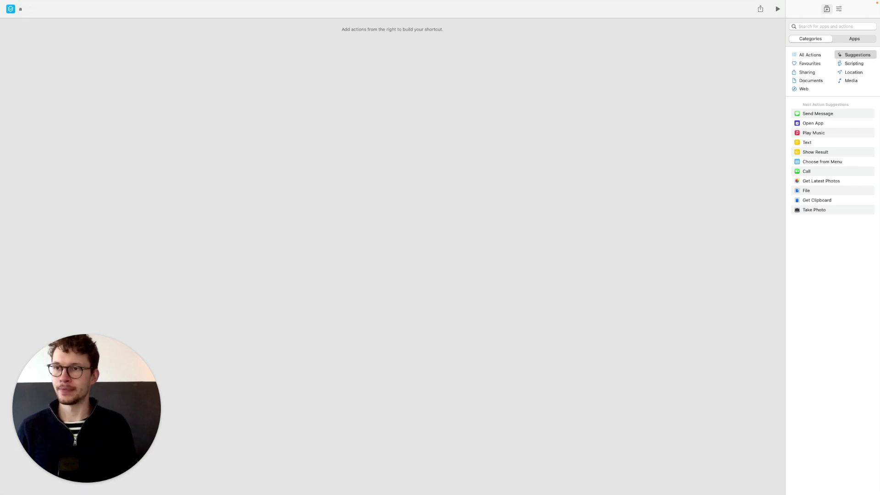
type("dd a new note to Notion")
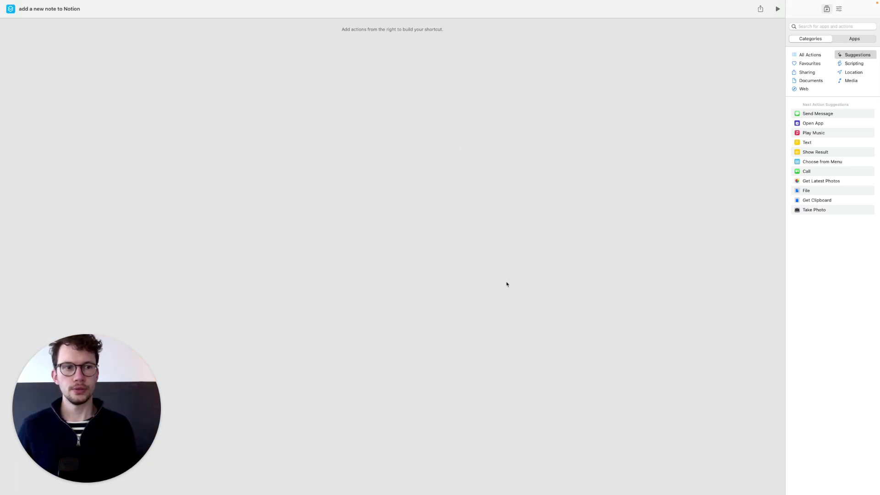
left_click(817, 26)
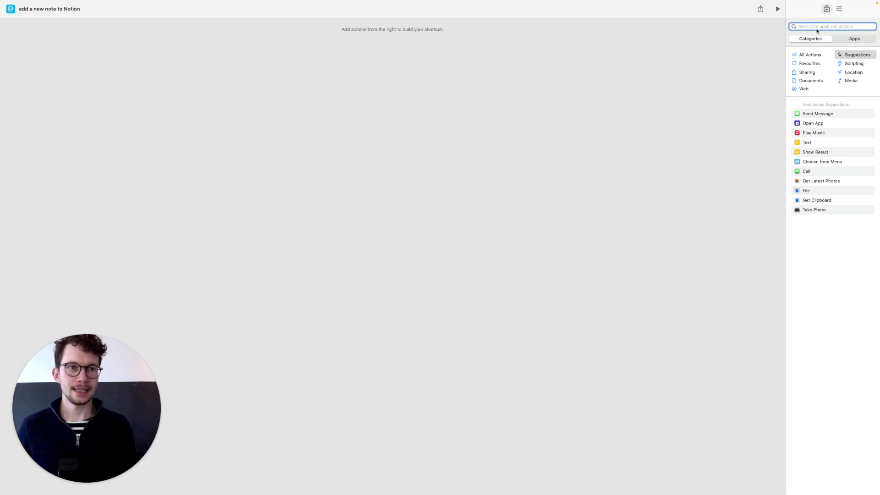
Add an Ask for Input action prompting 'What's the name of your note'
type("ask for text")
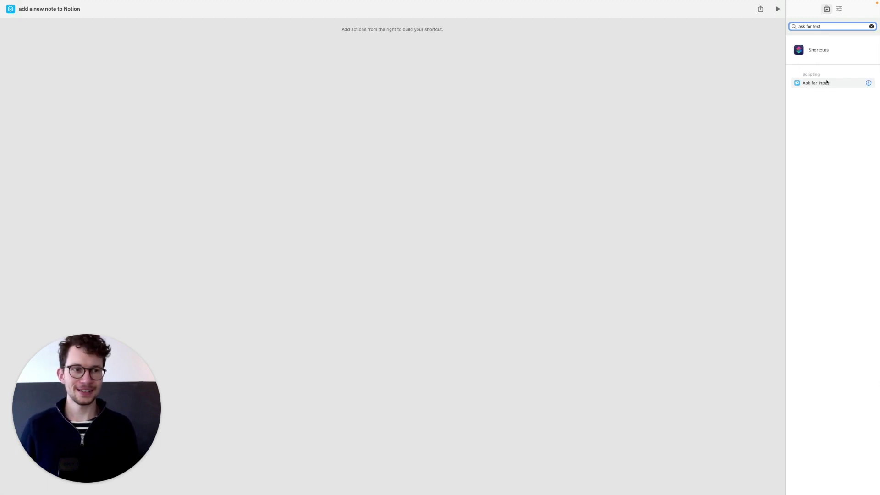
left_click_drag(826, 85, 383, 65)
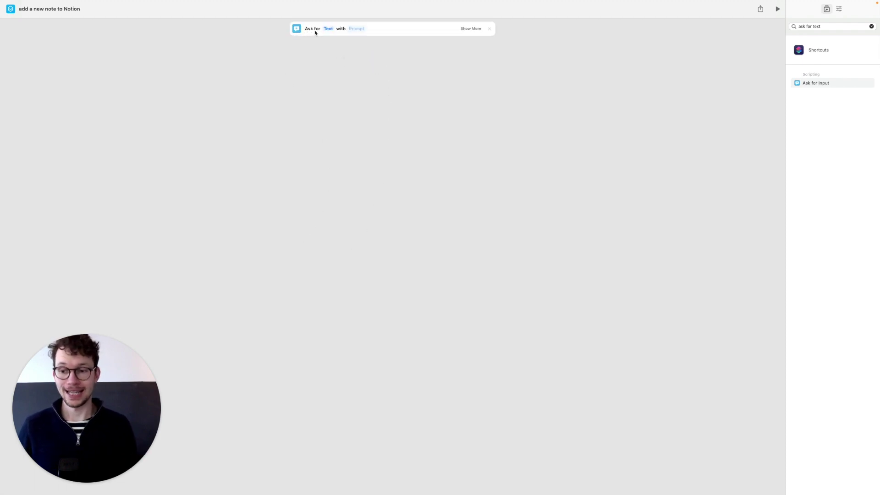
left_click(357, 29)
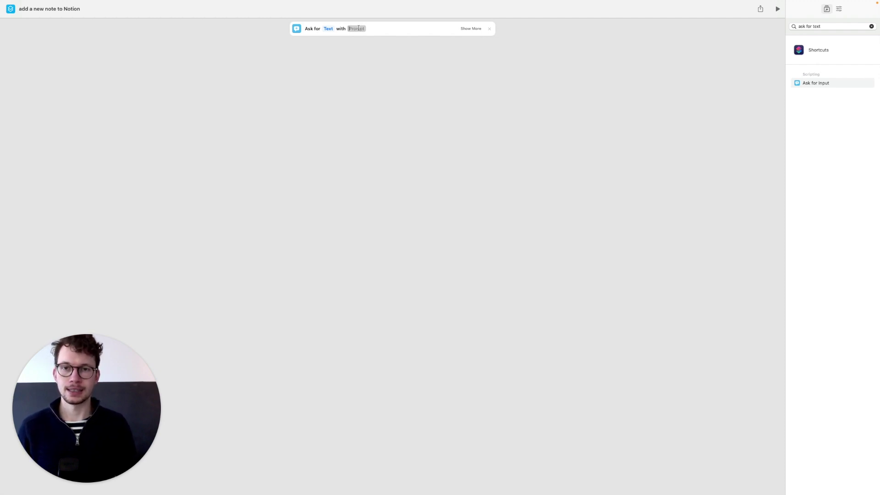
type("What's t")
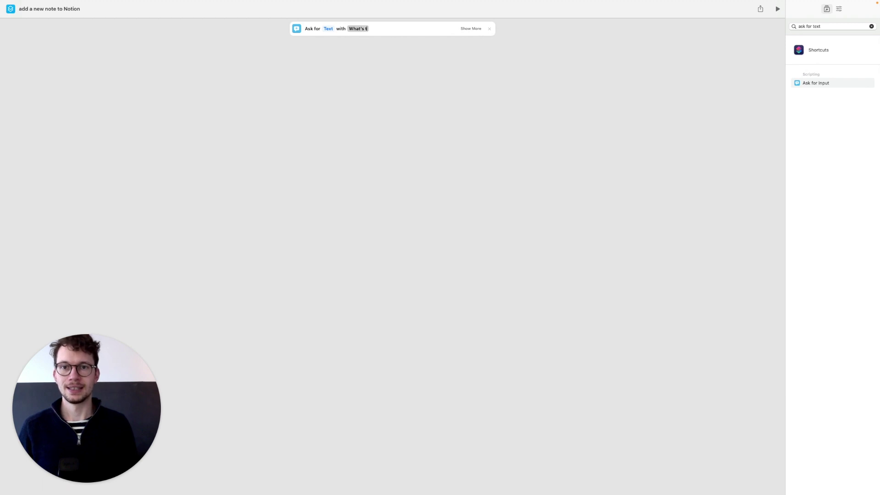
type("he name of your note?")
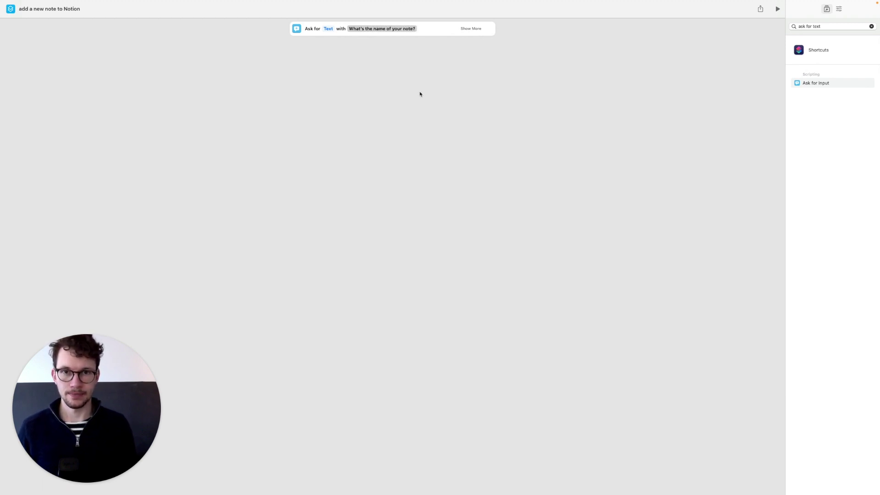
left_click(420, 93)
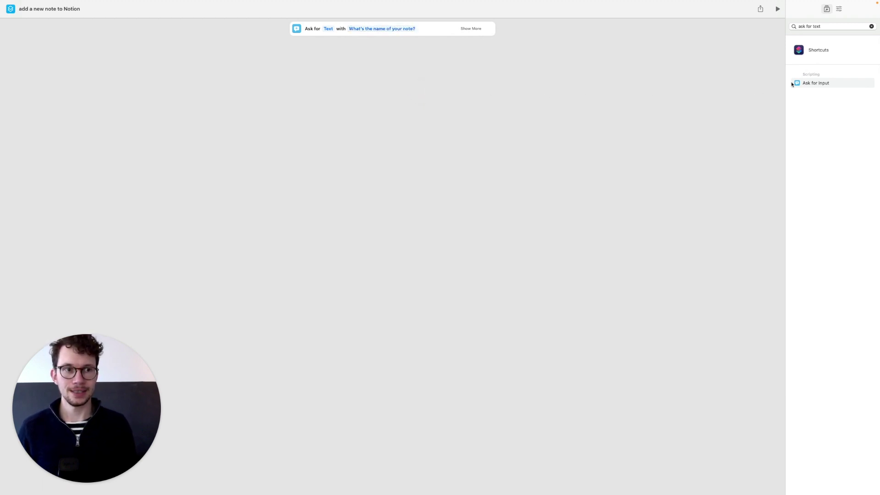
Add a second Ask for Input action below, prompting 'What is the actual note'
left_click_drag(815, 84, 390, 54)
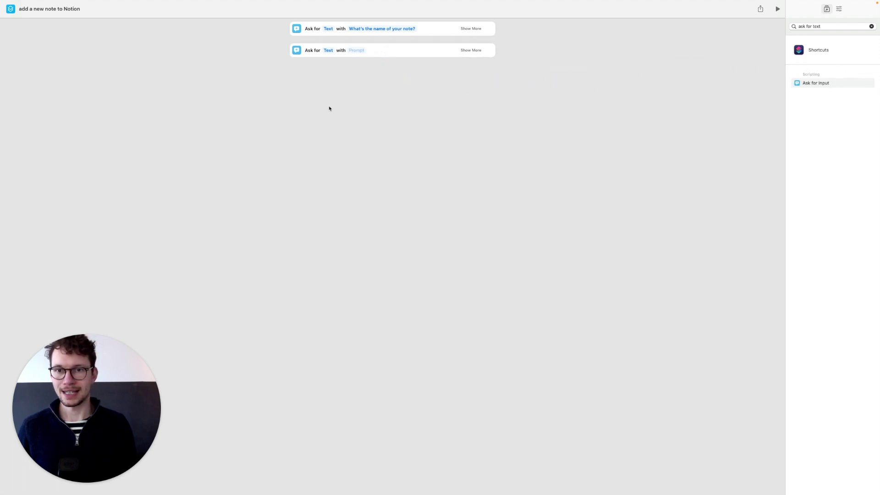
left_click(355, 51)
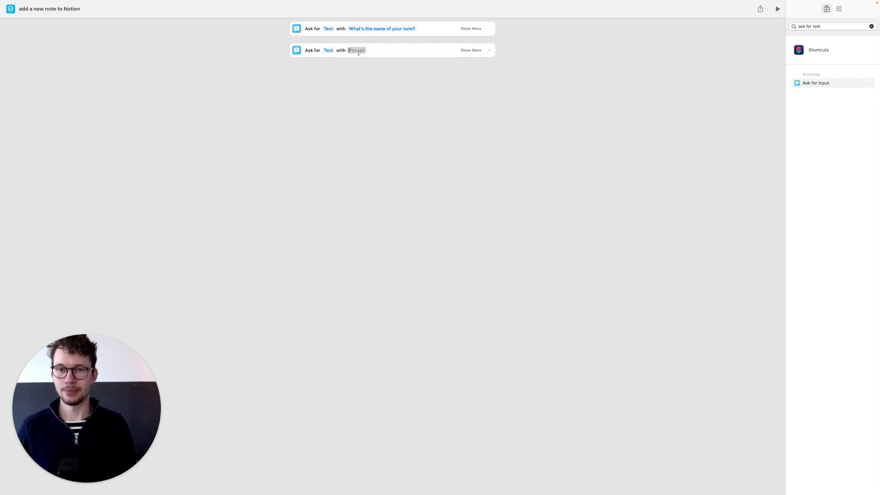
type("What is the actual note?")
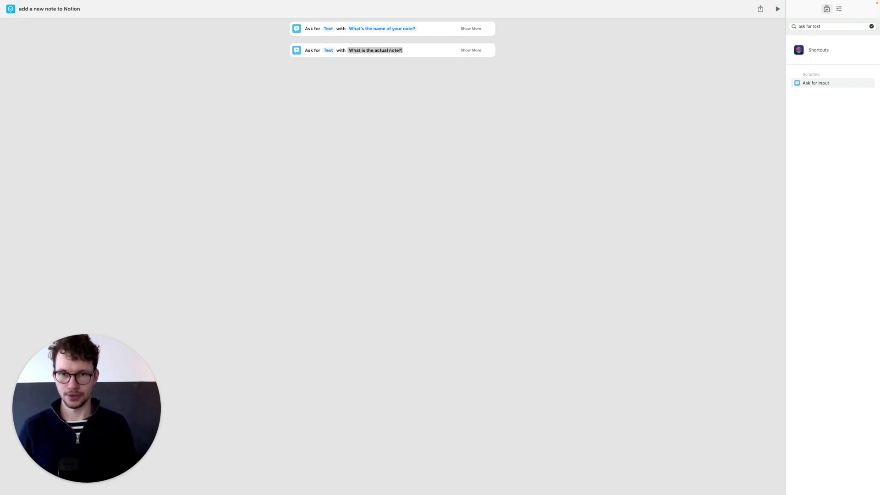
left_click(372, 133)
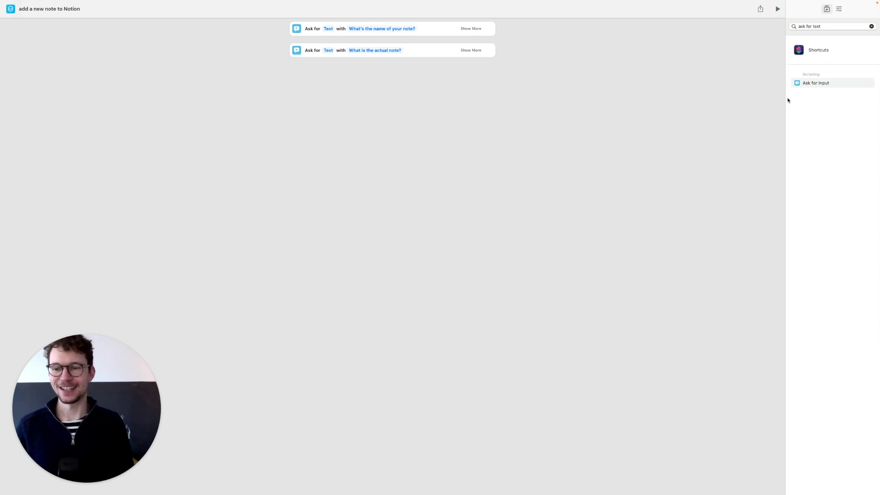
Add a Get Contents of URL action after the prompts and clear its Provided Input
left_click(826, 26)
key("super+a")
type("notion")
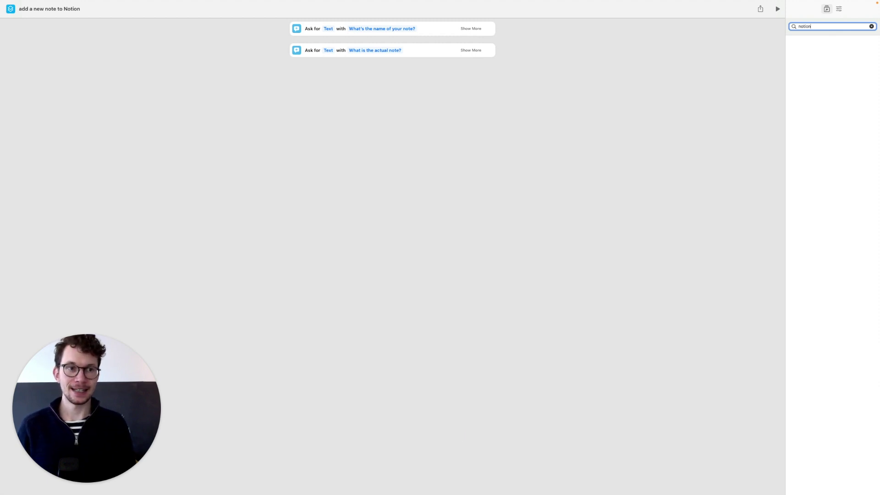
key("super+a")
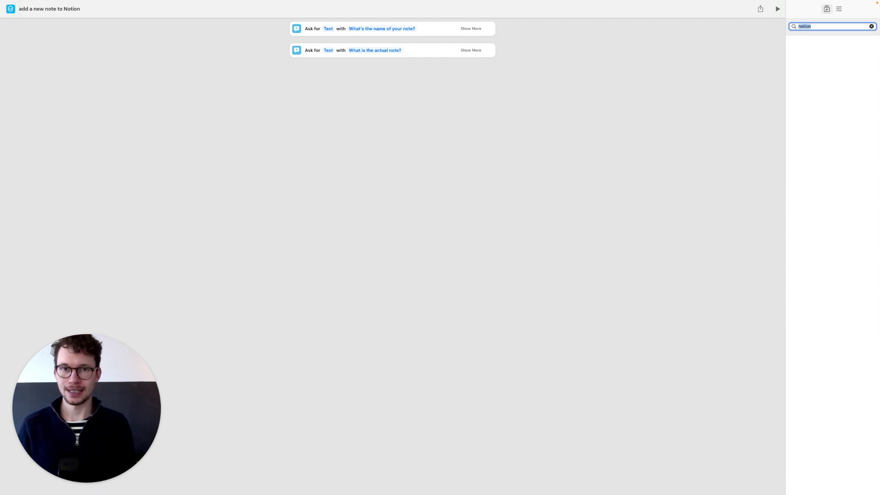
type("get contents")
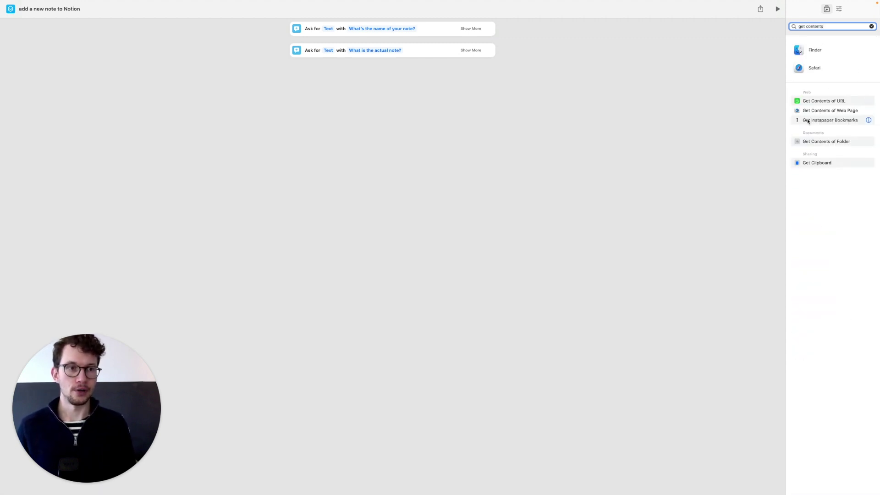
left_click_drag(817, 104, 365, 92)
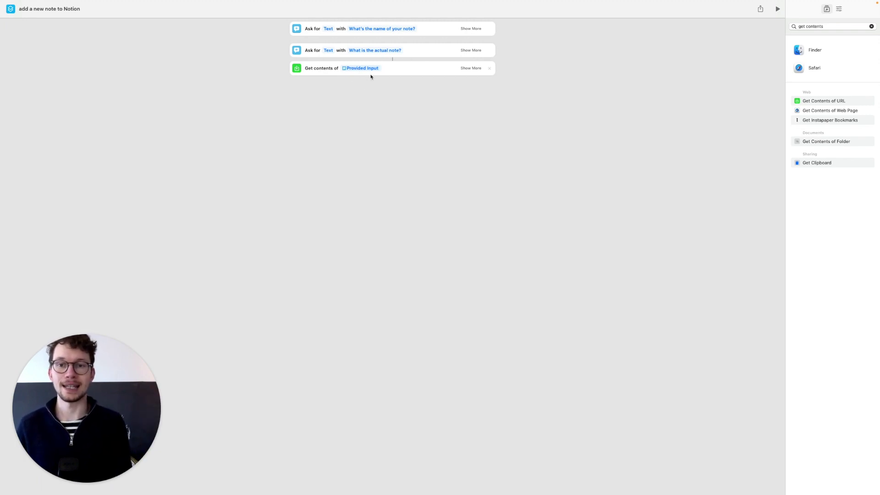
left_click(360, 68)
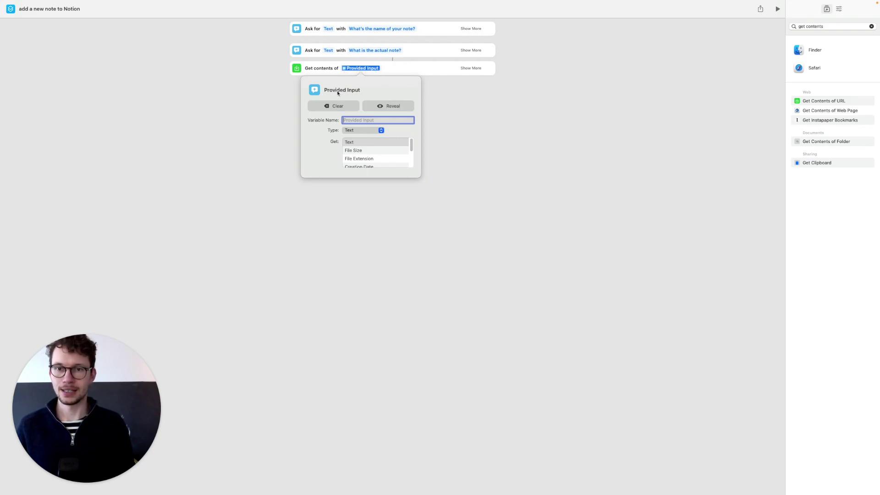
left_click(335, 107)
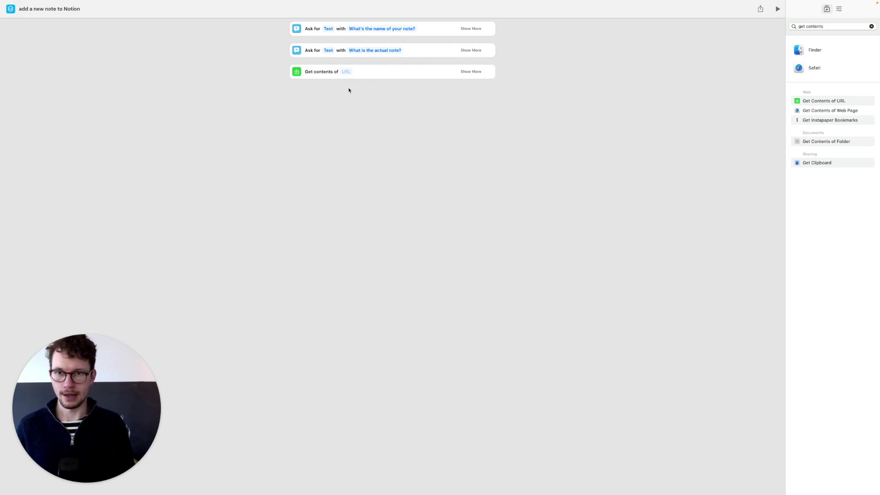
left_click(346, 74)
type("https://api.notion.com/v1/pages")
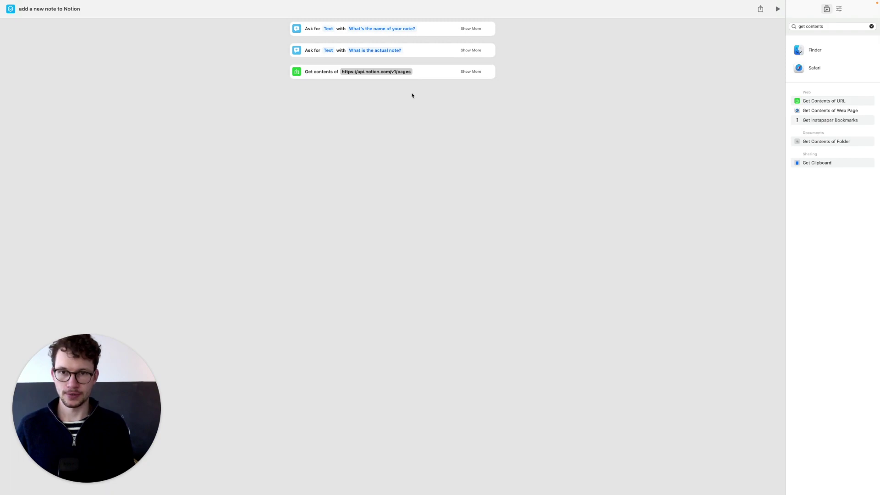
left_click(410, 129)
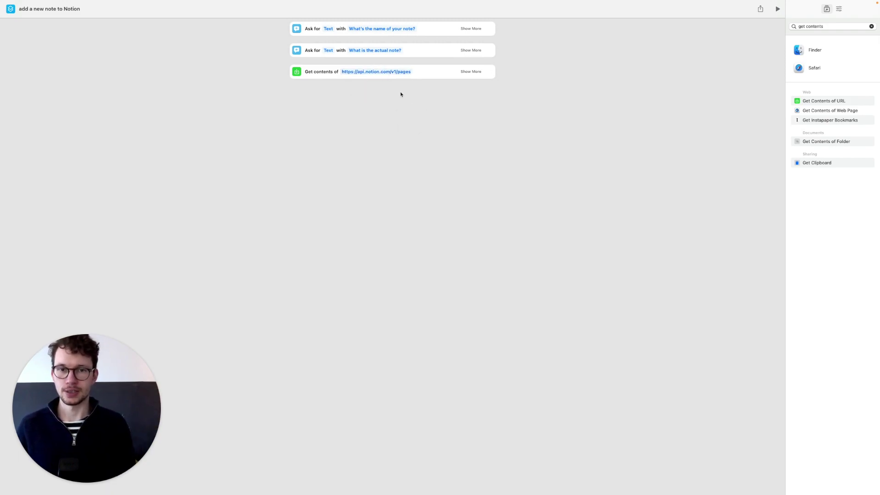
left_click(472, 72)
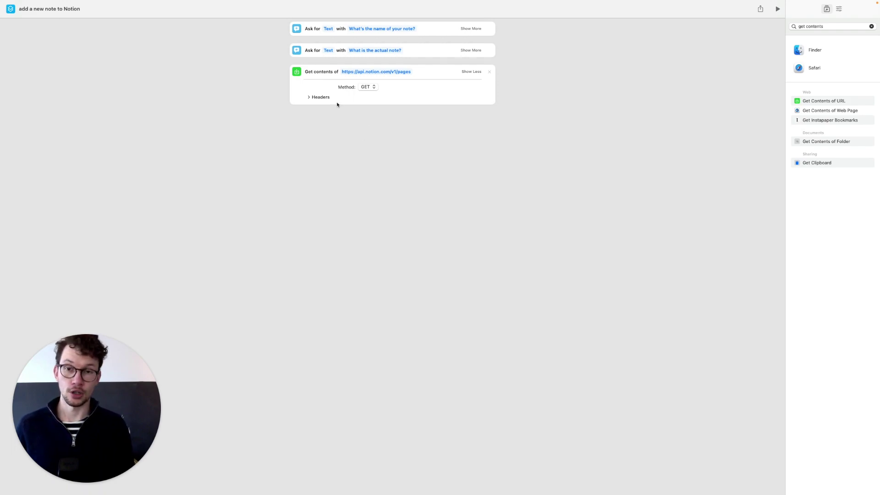
Set the request method to POST and add a header row with 'A' typed as its key
left_click(367, 87)
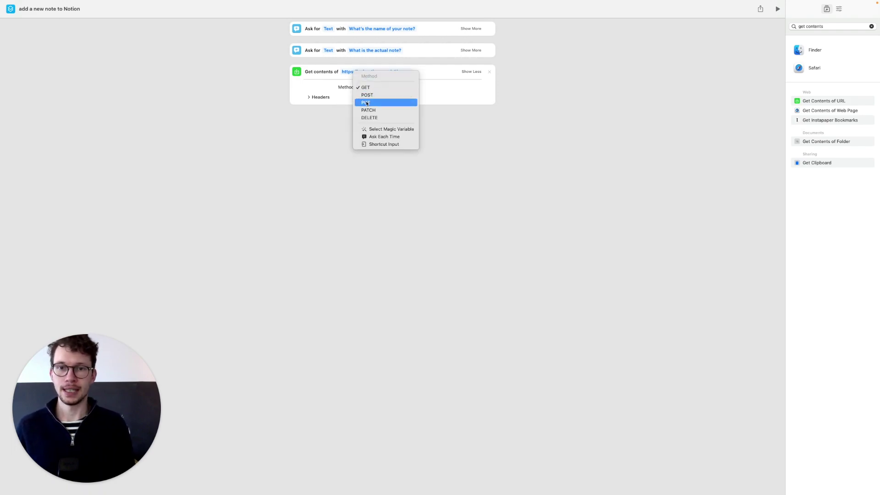
left_click(367, 95)
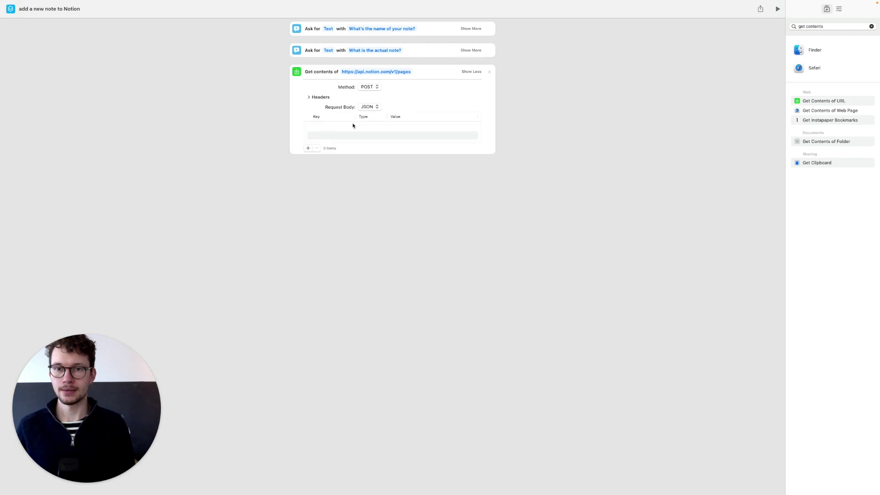
left_click(309, 97)
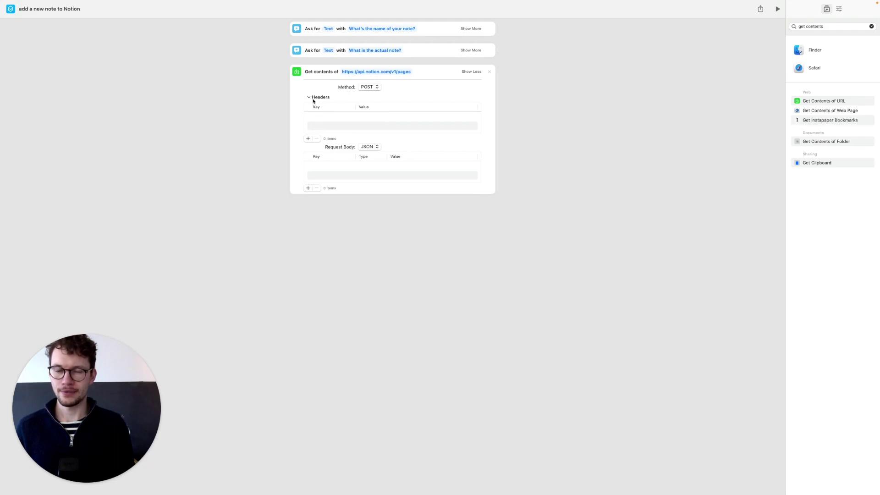
left_click(308, 138)
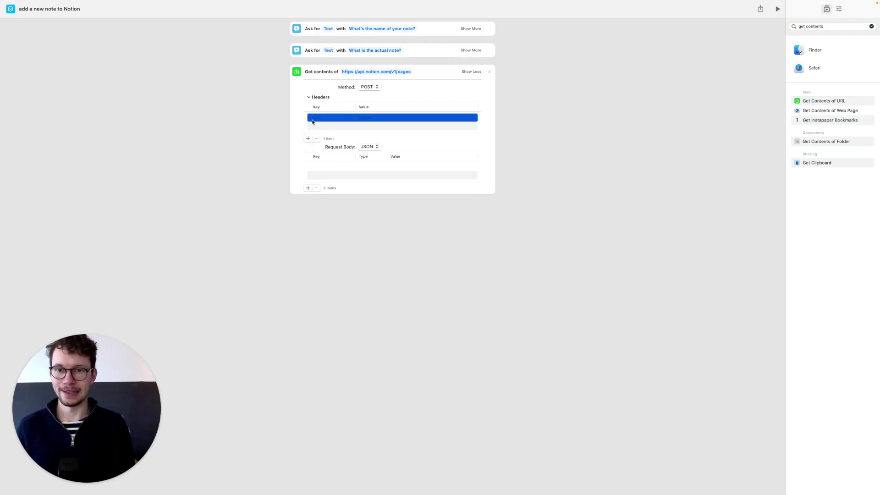
left_click(320, 118)
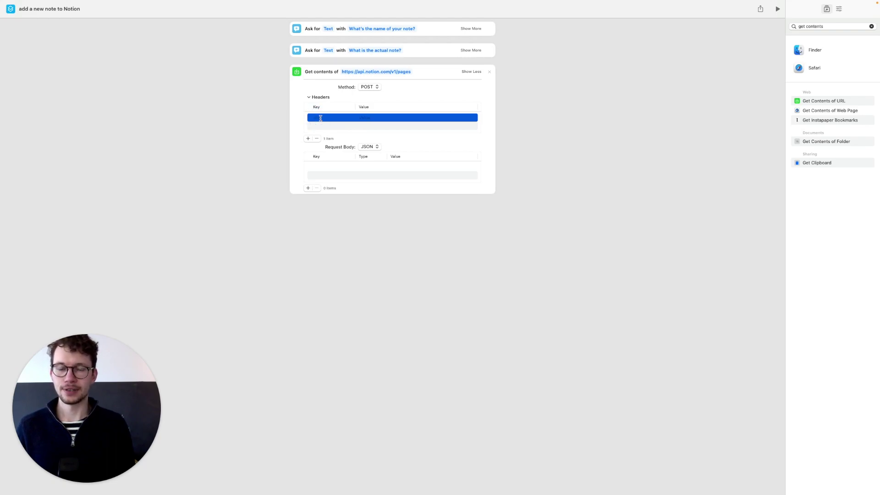
type("Auhtorization")
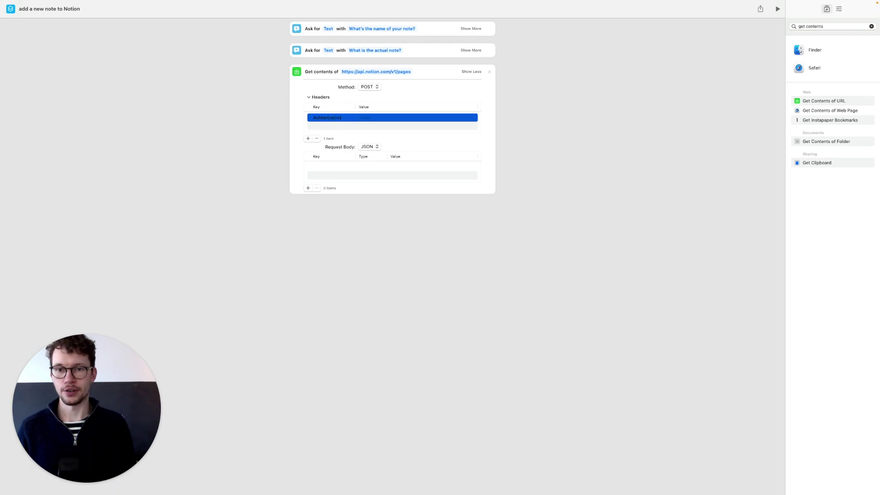
left_click(307, 184)
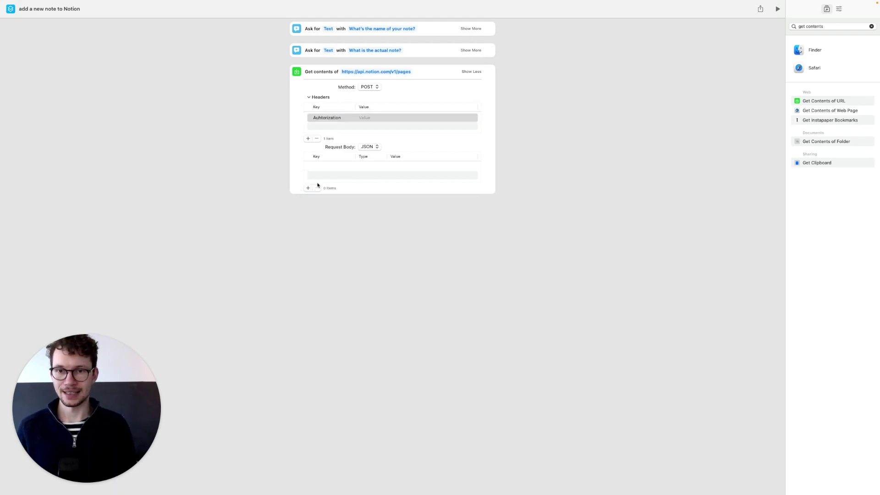
Set the header key to Authorization with value 'Bearer' followed by the pasted integration token
double_click(323, 117)
type("Author")
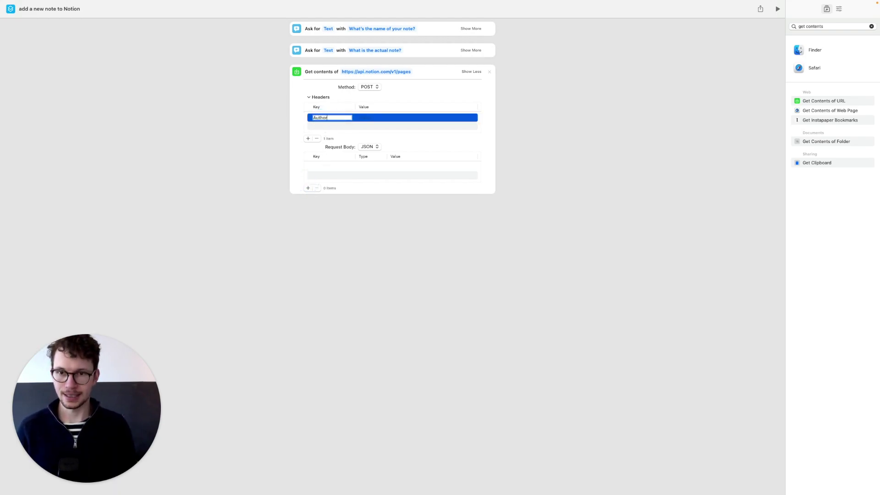
type("ization")
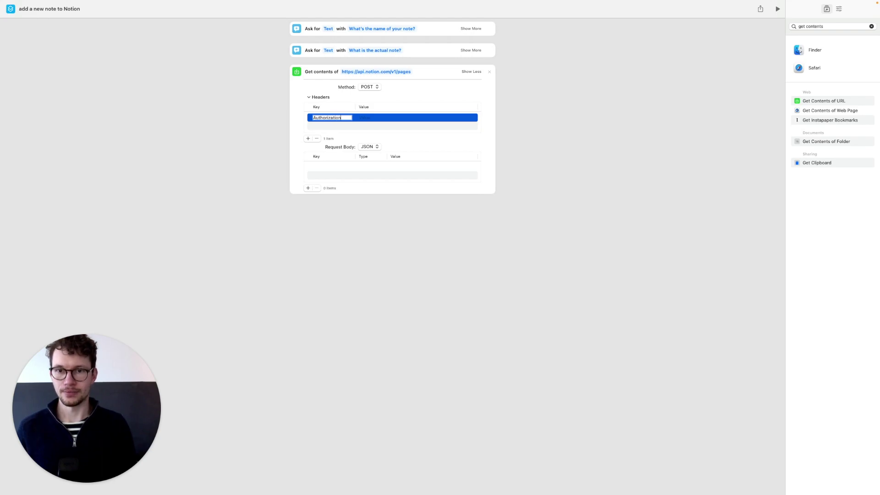
key("Tab")
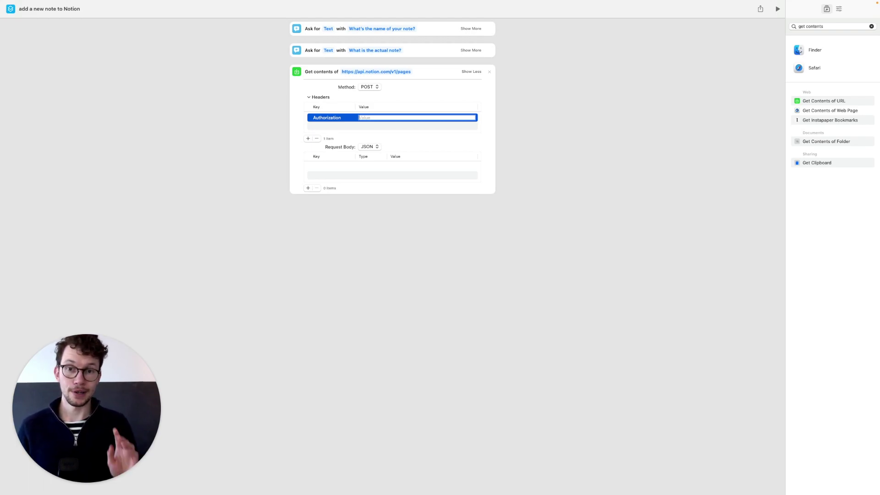
type("Bea")
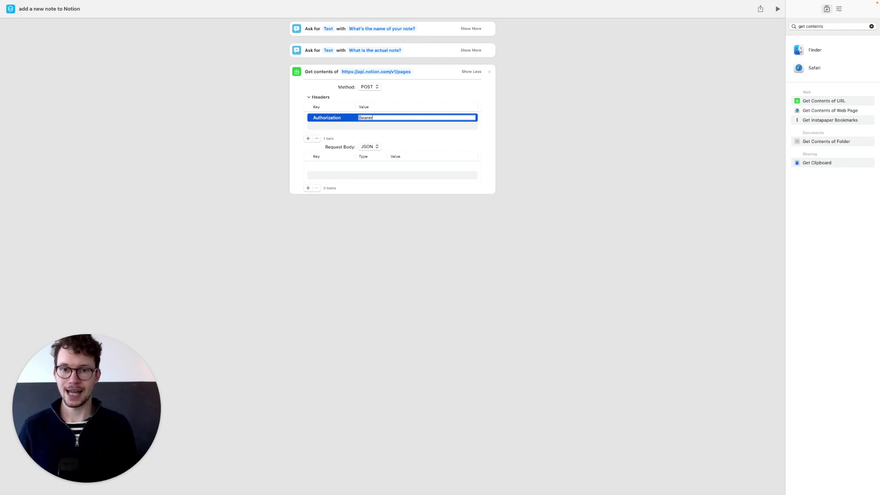
type("rer")
type("https://api.notion.com/v1/pages")
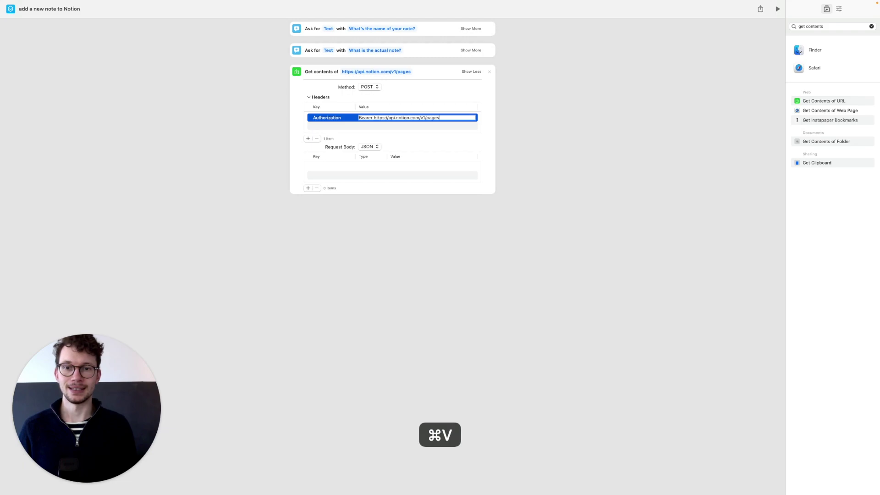
key("BackSpace")
key("BackSpace")
key("BackSpace")
key("BackSpace")
key("BackSpace")
key("BackSpace")
key("BackSpace")
key("BackSpace")
key("BackSpace")
key("BackSpace")
key("BackSpace")
key("BackSpace")
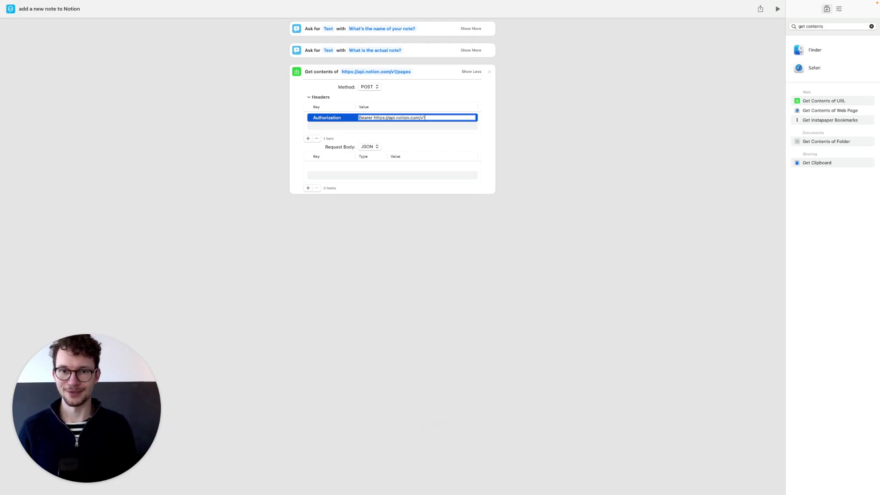
key("BackSpace")
key("BackSpace")
key("BackSpace")
key("BackSpace")
key("BackSpace")
key("BackSpace")
key("BackSpace")
key("BackSpace")
key("BackSpace")
key("BackSpace")
key("BackSpace")
key("BackSpace")
key("BackSpace")
key("BackSpace")
key("BackSpace")
key("BackSpace")
key("BackSpace")
key("BackSpace")
key("BackSpace")
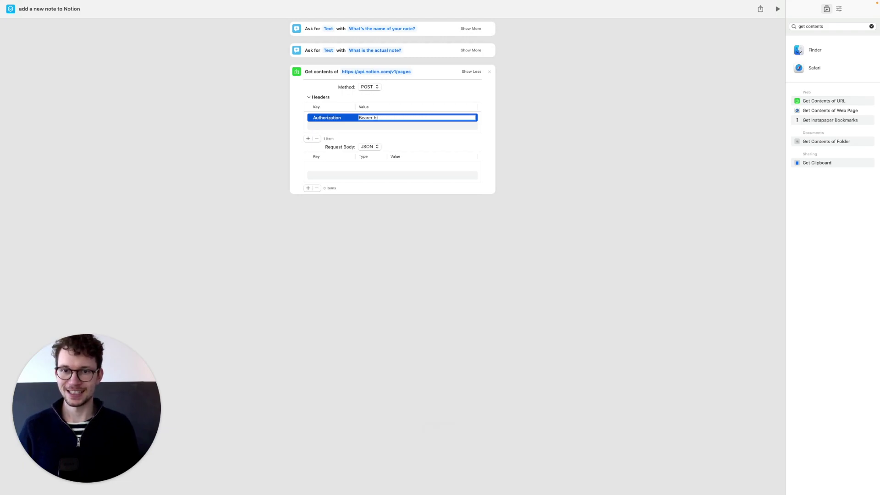
key("super")
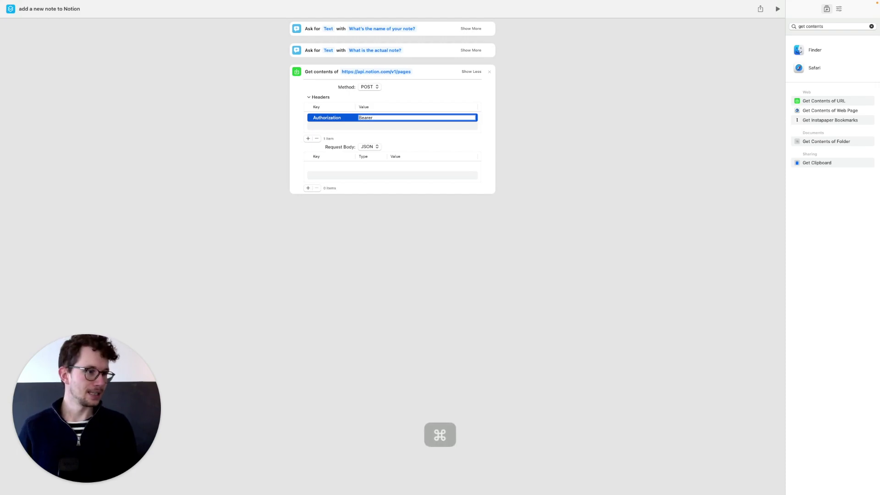
key("super+v")
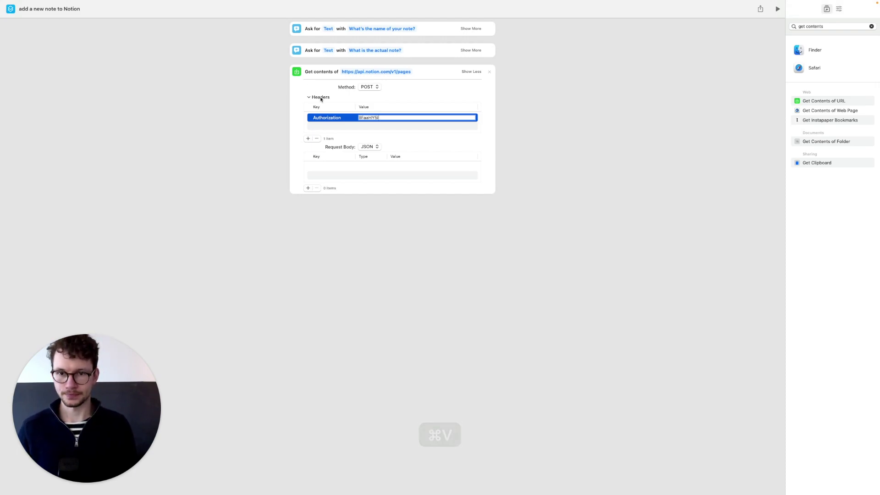
key("Return")
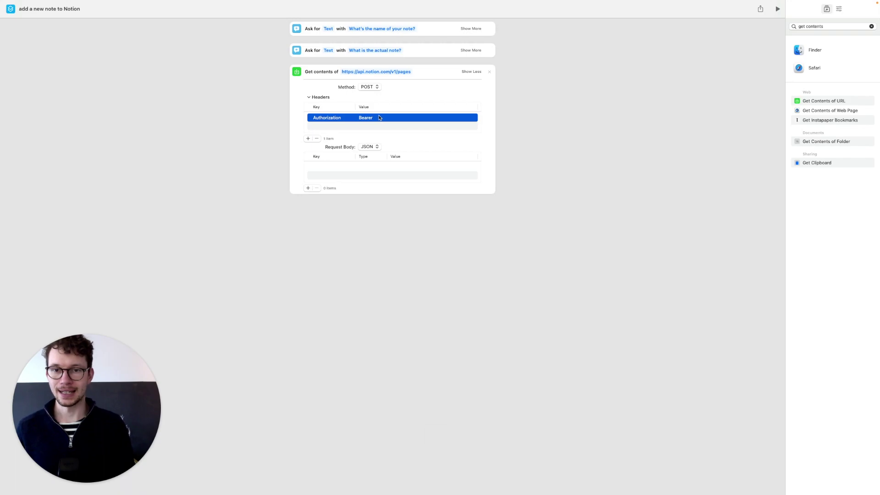
Check the end of the Authorization value, then add a second header row
left_click(392, 224)
left_click(364, 119)
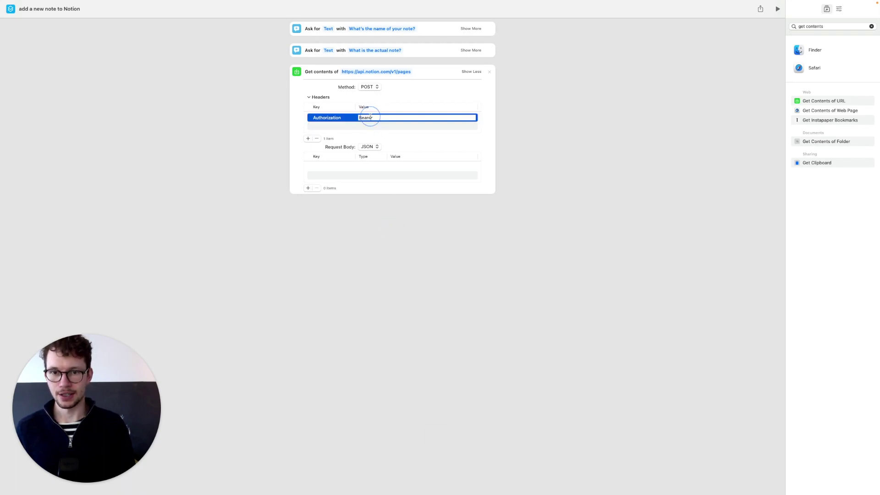
key("Right")
key("Right")
key("Right")
key("Right")
key("Right")
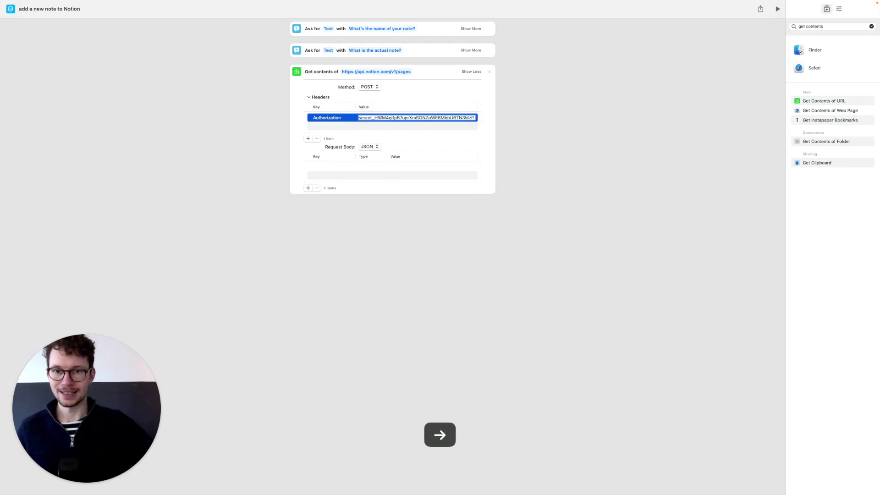
key("Right")
key("Right")
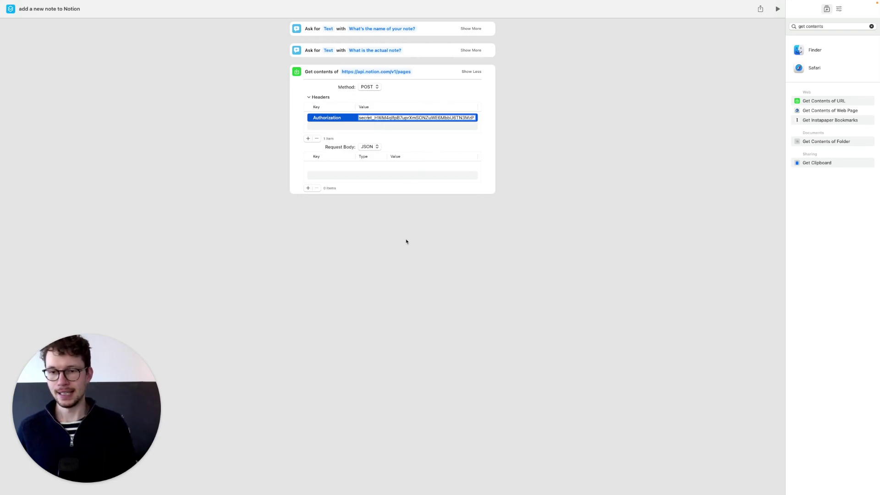
left_click(411, 240)
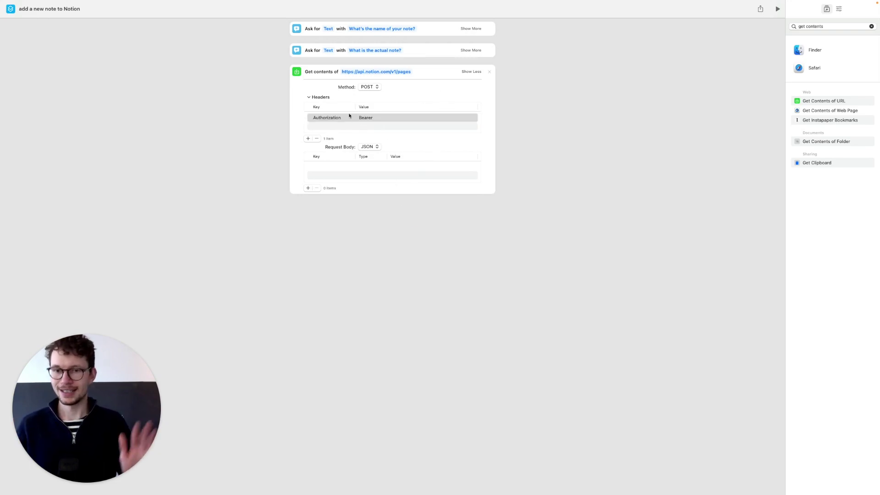
left_click(308, 139)
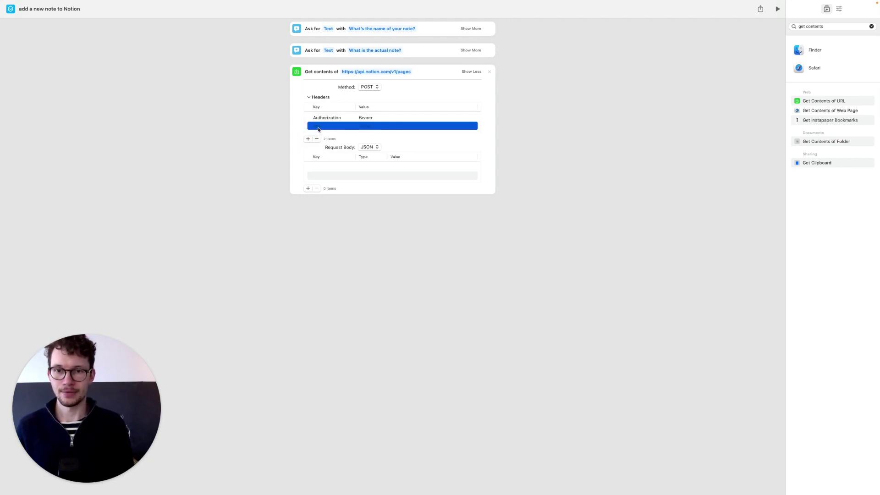
Fill the second header with key Notion-Version and value 2022-06-28
type("N")
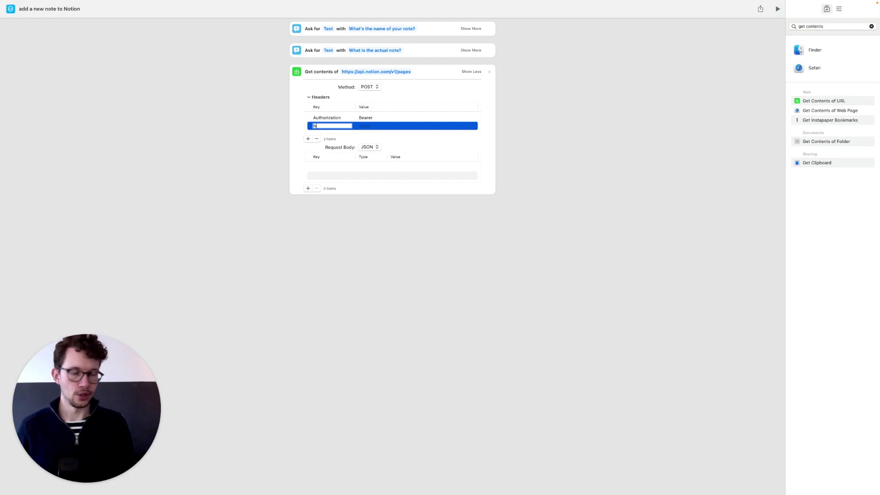
type("otion-Version")
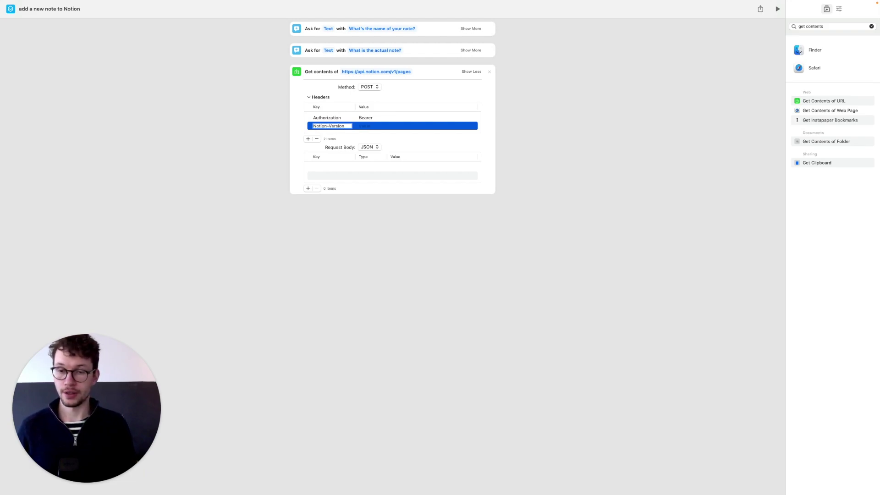
key("Tab")
type("2")
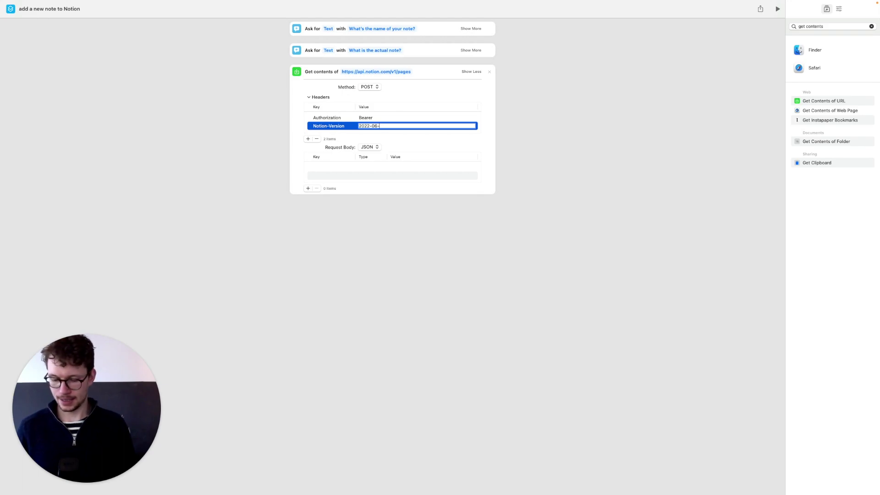
type("022-06-28")
key("Return")
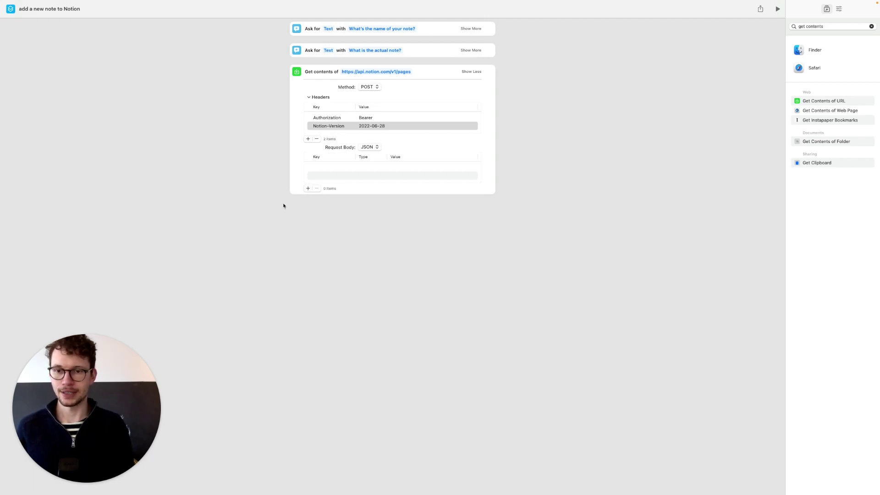
Add a request body key named parent with type Dictionary
left_click(308, 188)
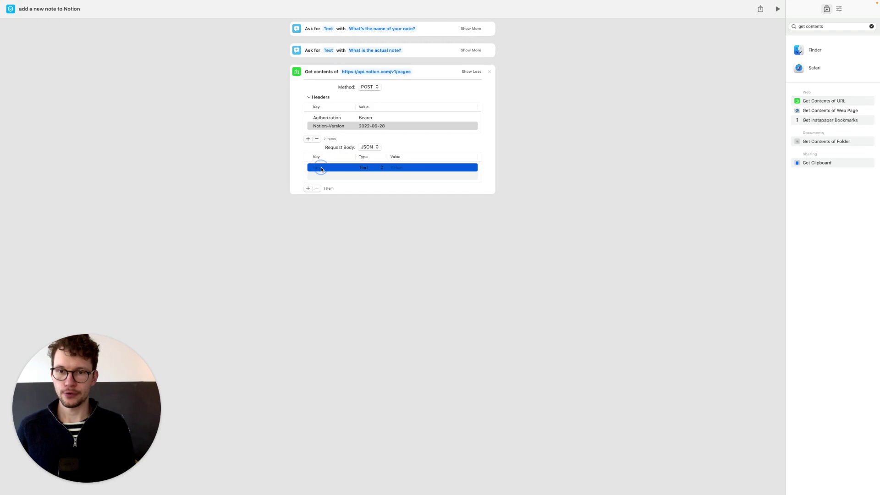
left_click(321, 169)
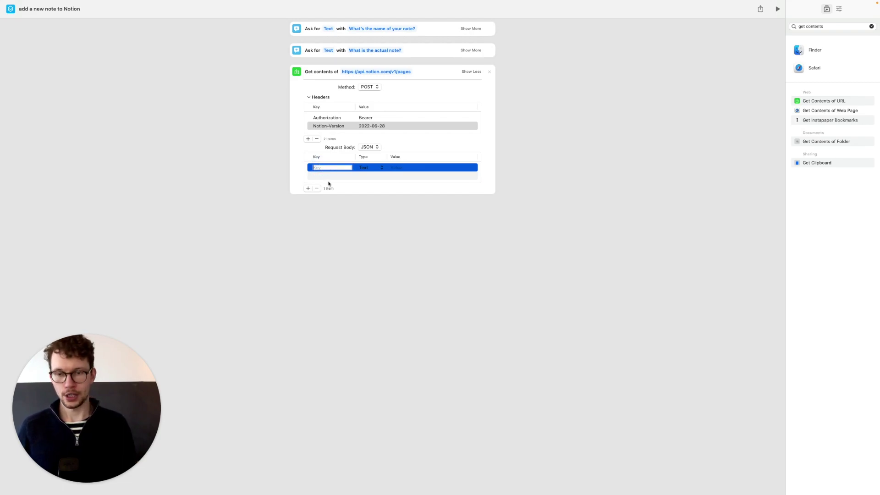
type("parent")
left_click(365, 168)
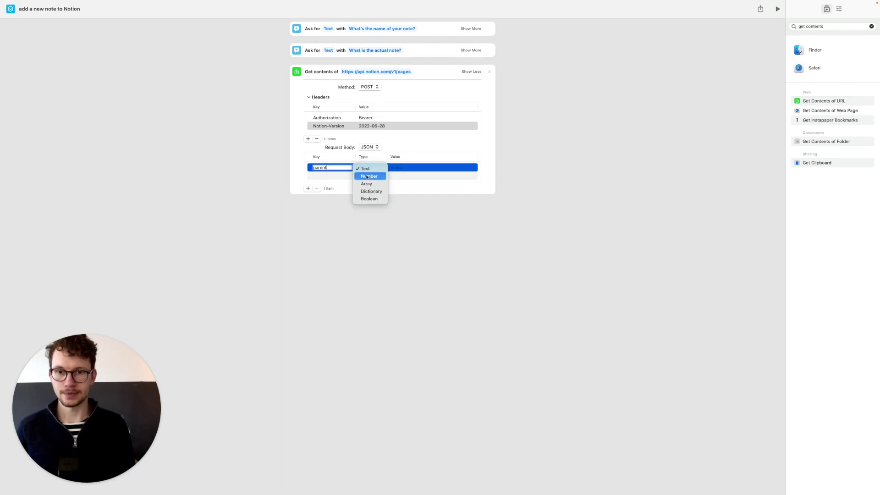
left_click(371, 191)
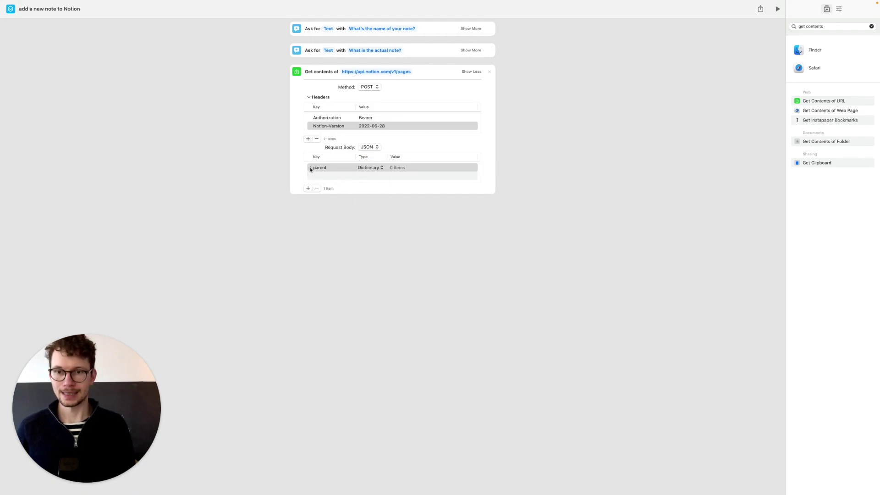
Inside the parent dictionary, add a child Text key named database_id
left_click(311, 168)
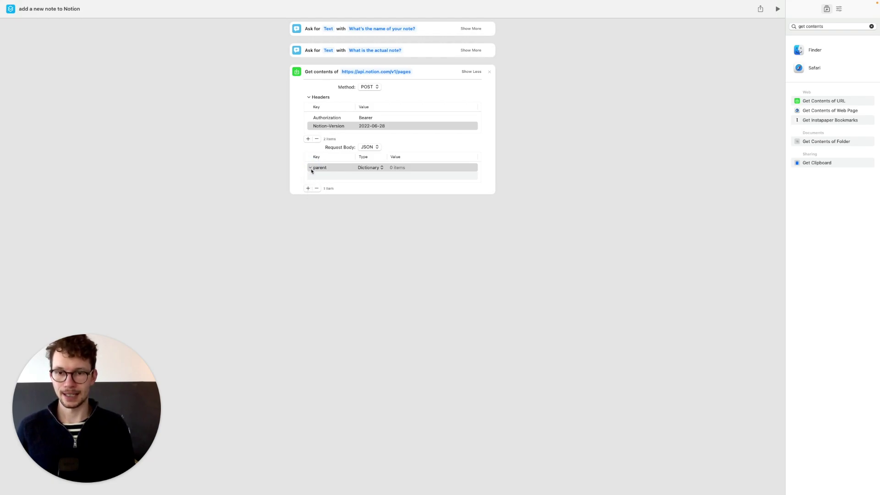
left_click(308, 188)
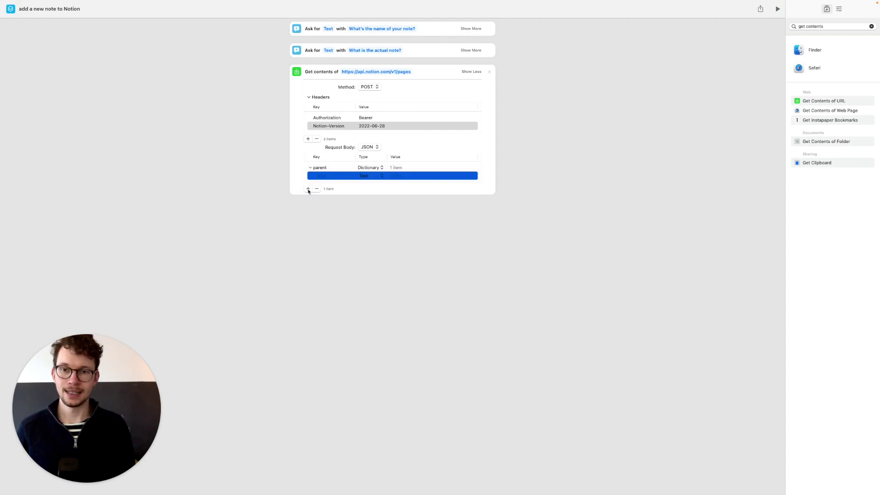
left_click(311, 168)
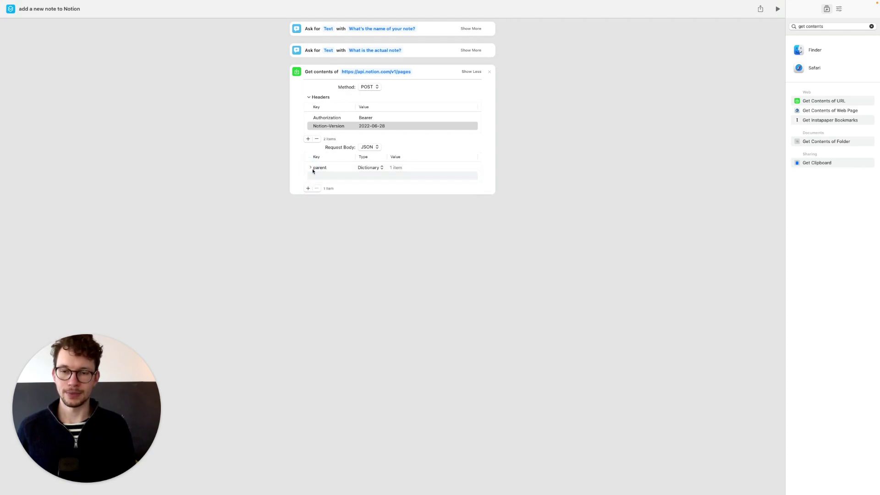
left_click(309, 168)
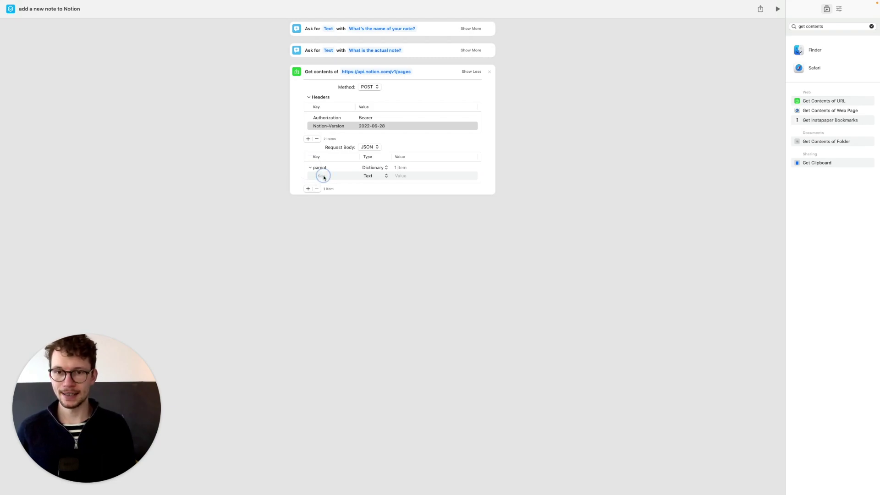
left_click(324, 177)
left_click(324, 177)
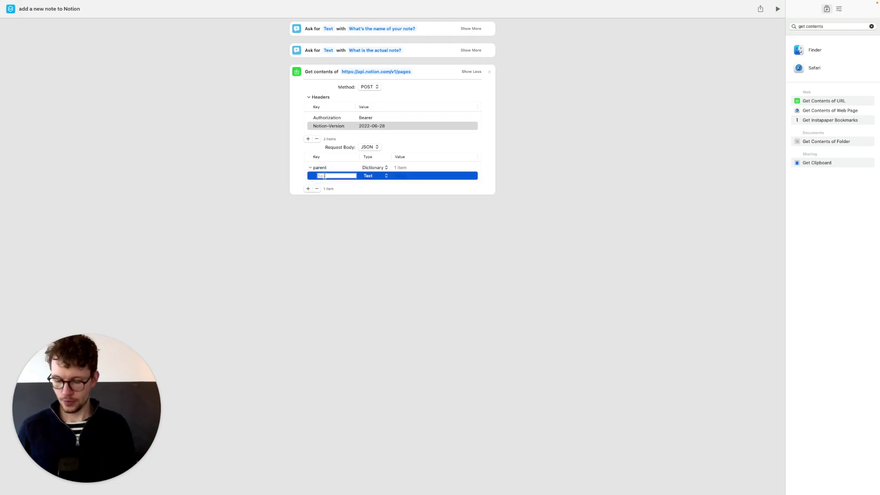
type("database_id")
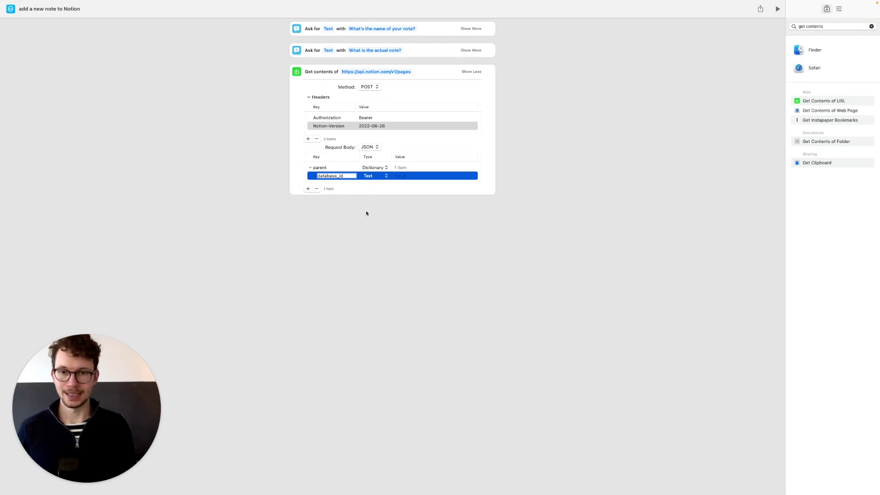
left_click(372, 177)
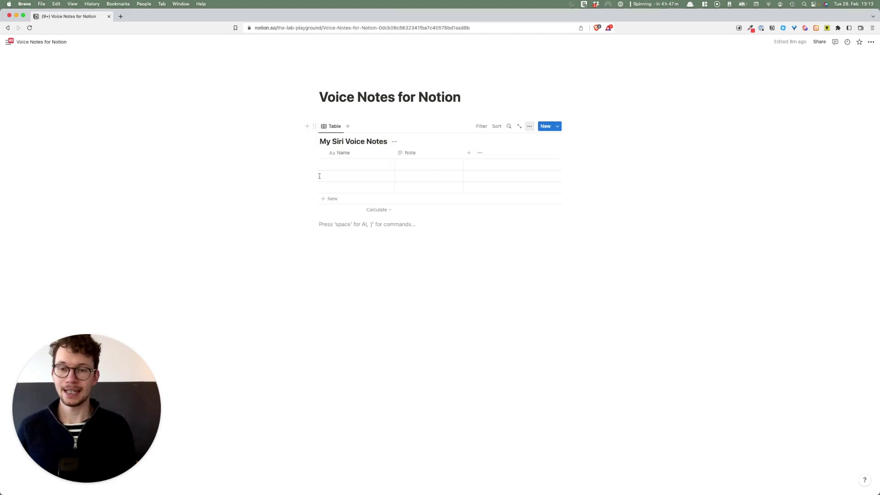
Open My Siri Voice Notes as a page and copy its database ID from the URL
left_click(314, 126)
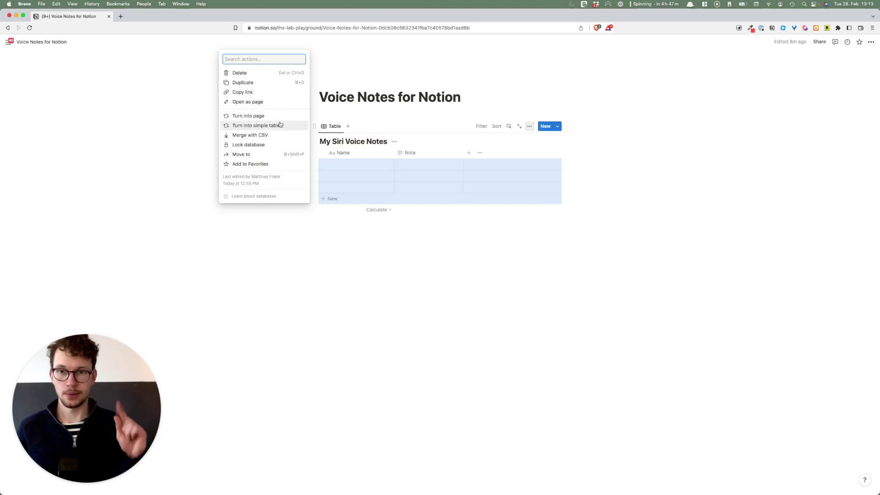
left_click(255, 102)
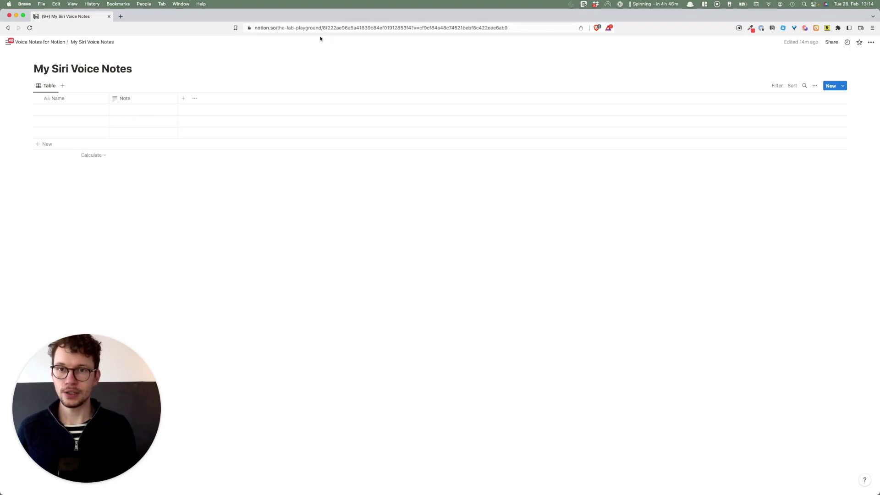
left_click_drag(323, 28, 441, 29)
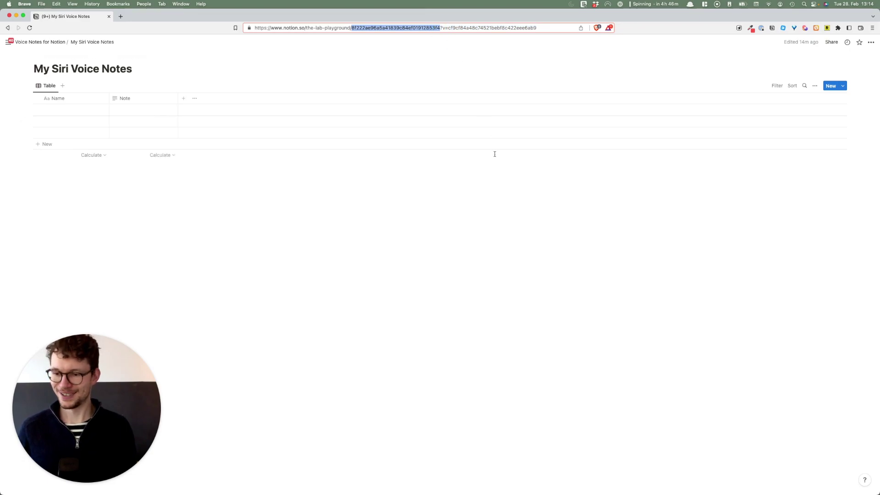
key("super+c")
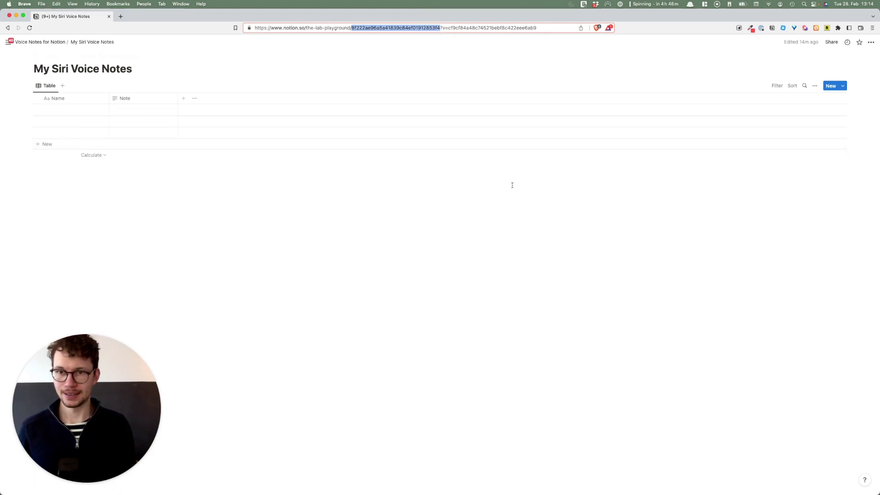
key("ctrl+Right")
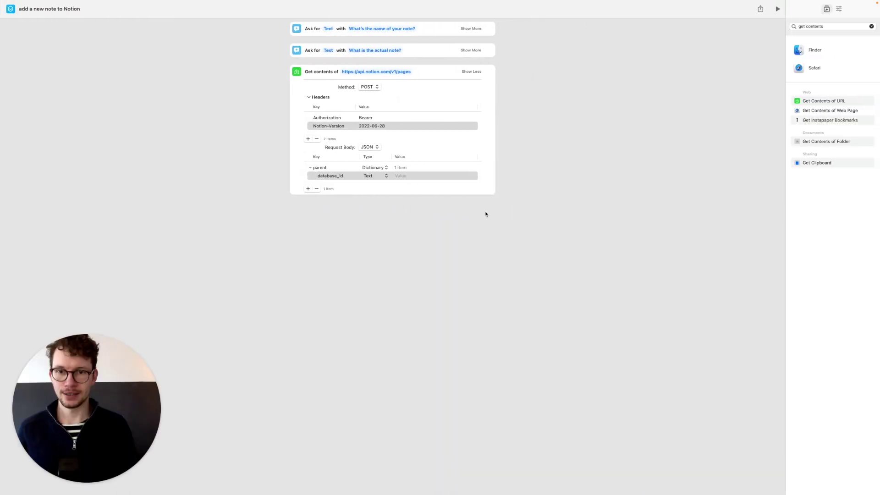
Paste the copied Notion database ID as the database_id value
left_click(397, 176)
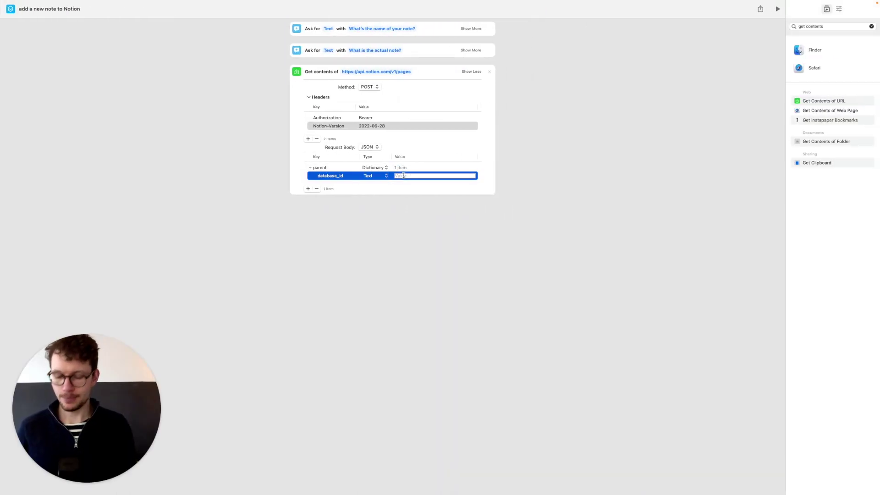
key("super+v")
key("Return")
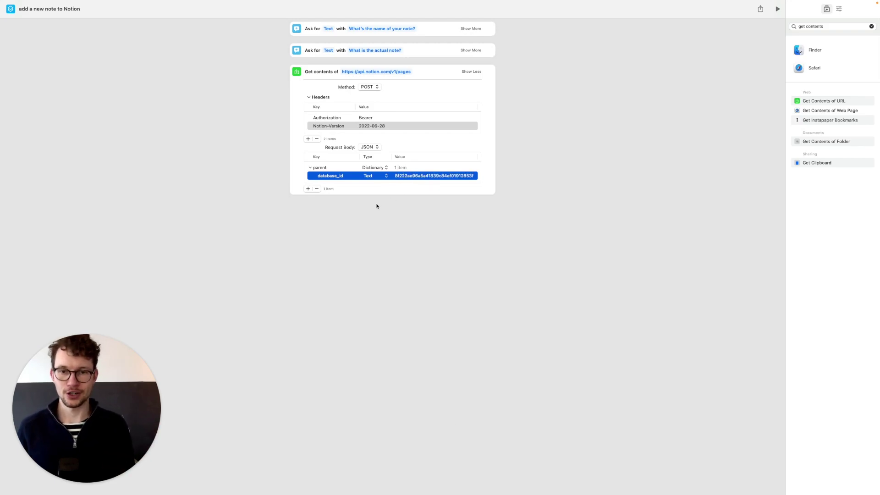
Collapse parent and add a new entry to the JSON request body
left_click(488, 263)
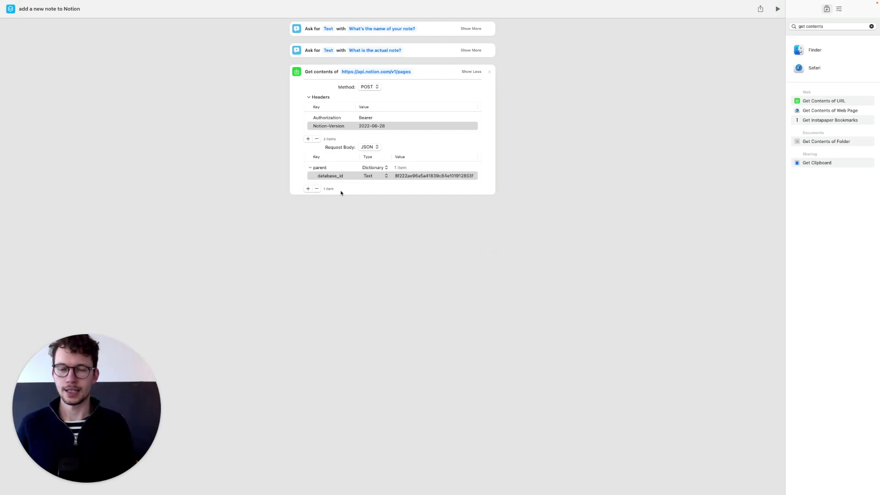
left_click(304, 163)
left_click(305, 160)
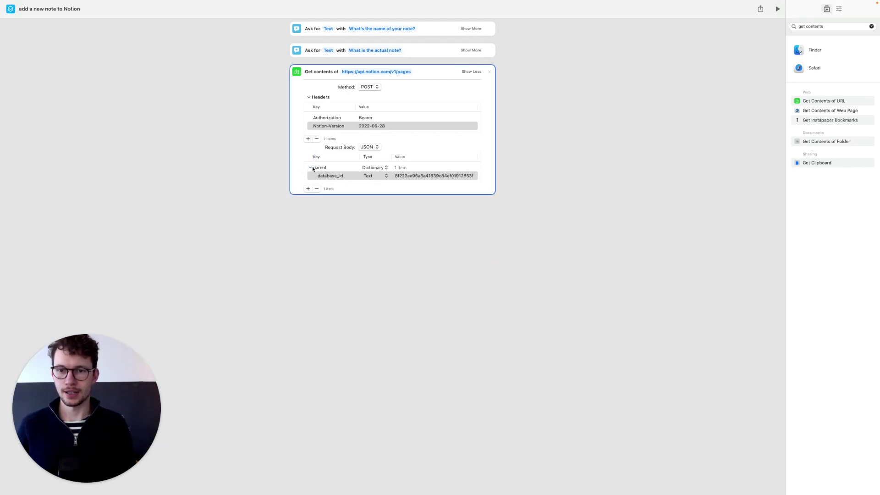
left_click(310, 168)
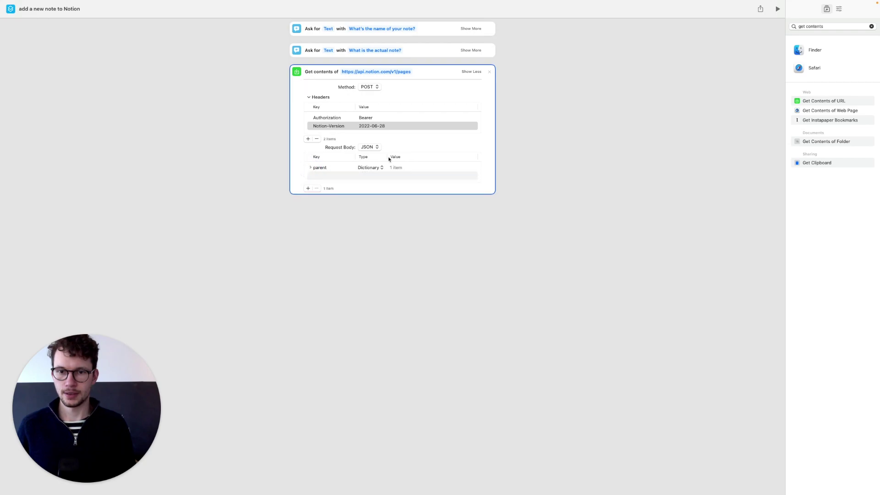
left_click(308, 188)
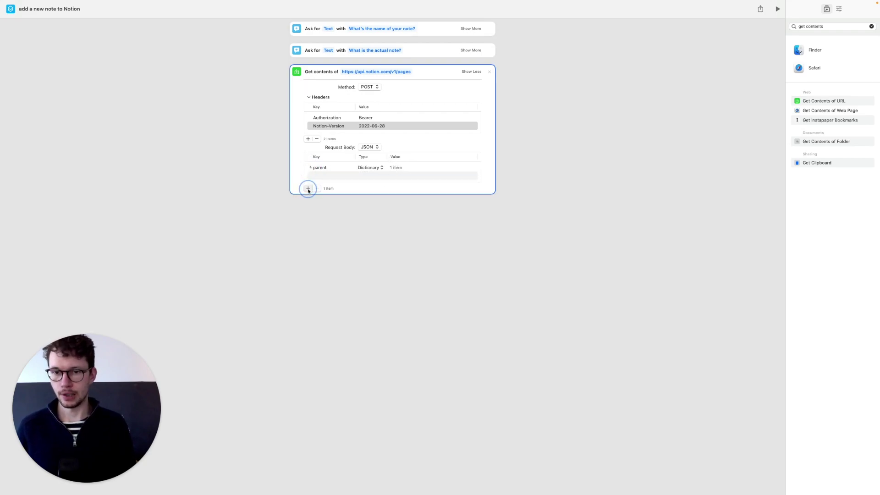
left_click(320, 179)
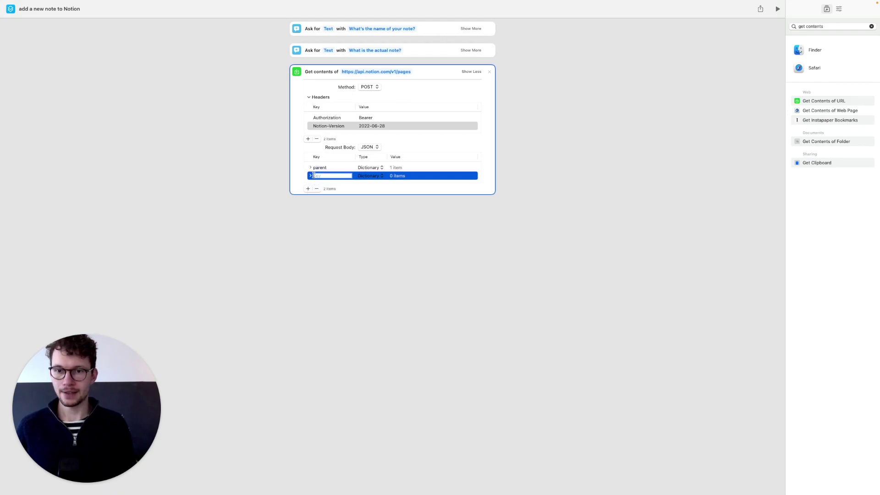
Name the new body key properties as a Dictionary and expand it
type("prop")
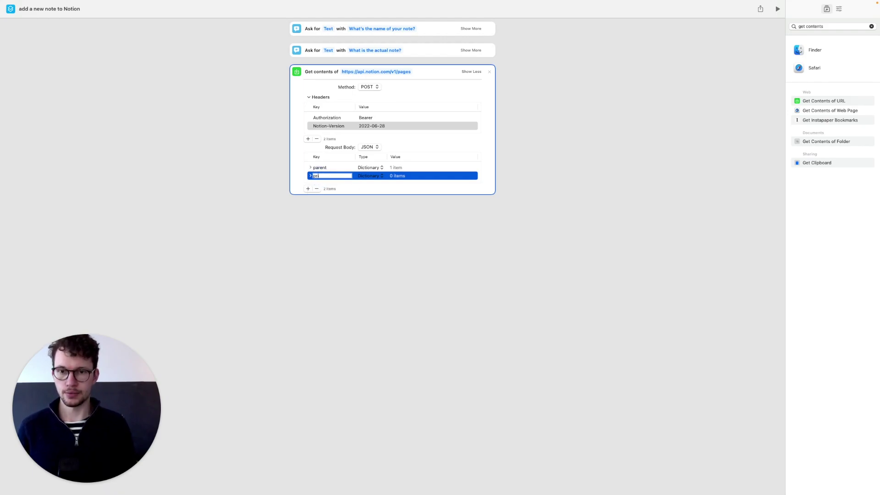
type("erties")
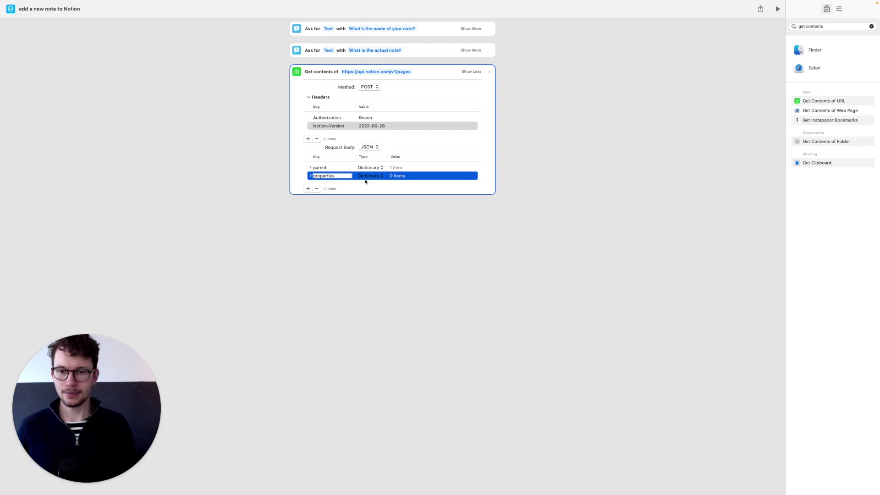
left_click(373, 210)
left_click(310, 177)
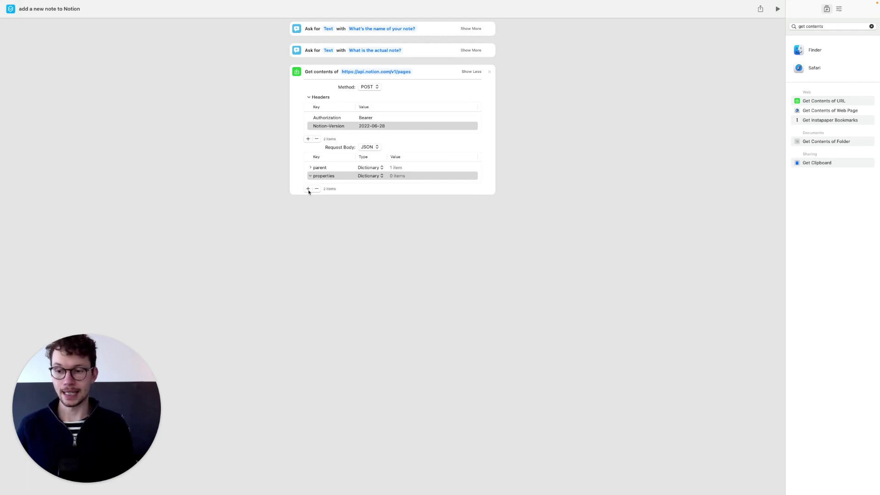
Add a child entry under properties and start naming it Name
left_click(308, 189)
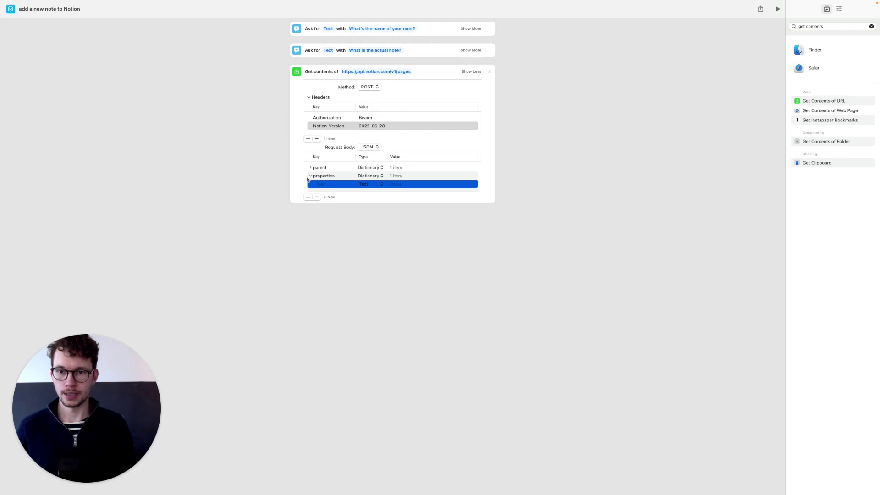
left_click(310, 178)
left_click(310, 178)
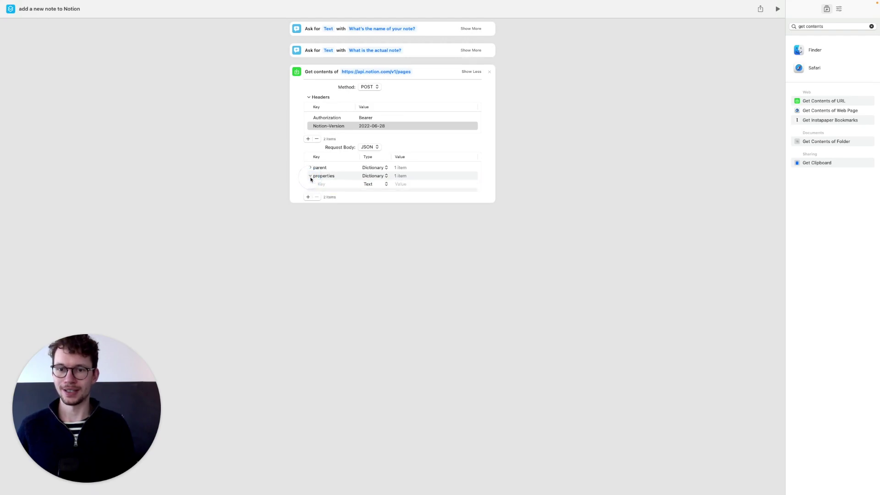
left_click(328, 186)
left_click(327, 185)
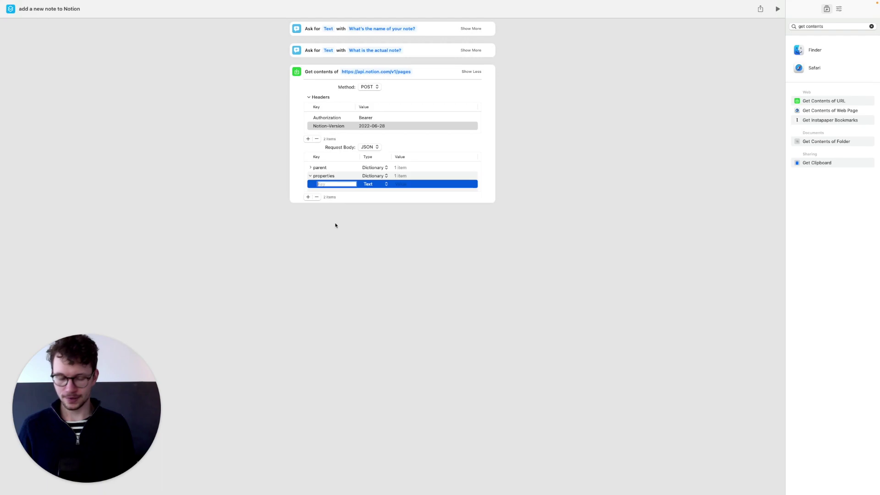
type("Nam")
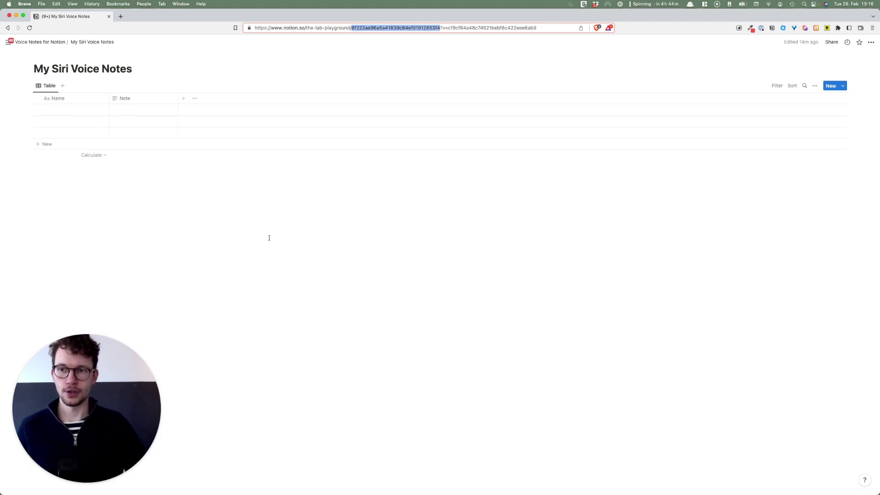
key("ctrl+Right")
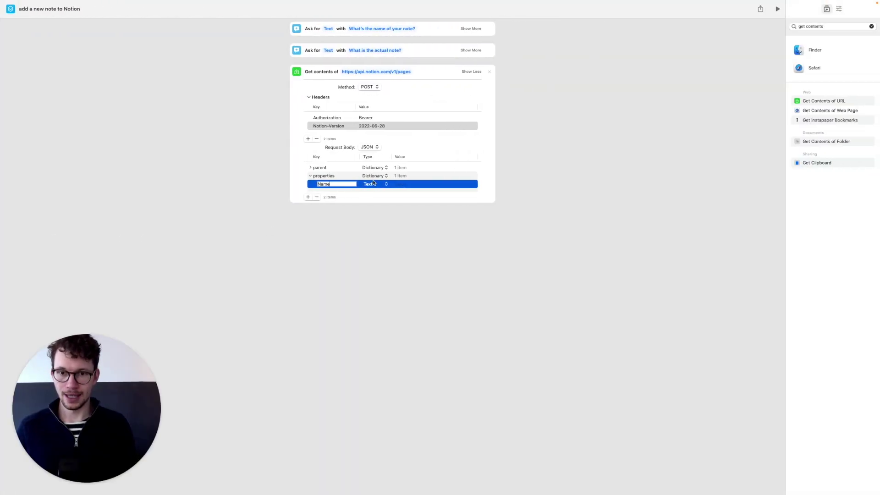
Make the Name entry a Dictionary, removing a stray empty entry under properties
left_click(374, 183)
left_click(360, 203)
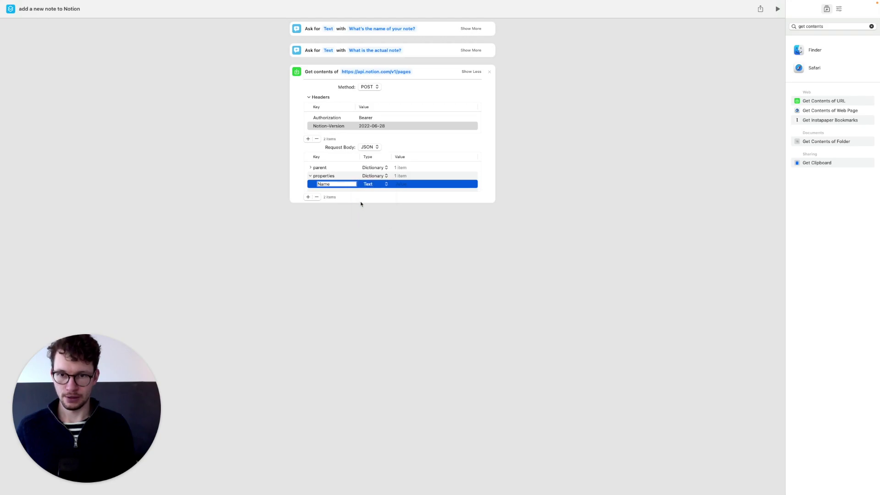
left_click(332, 183)
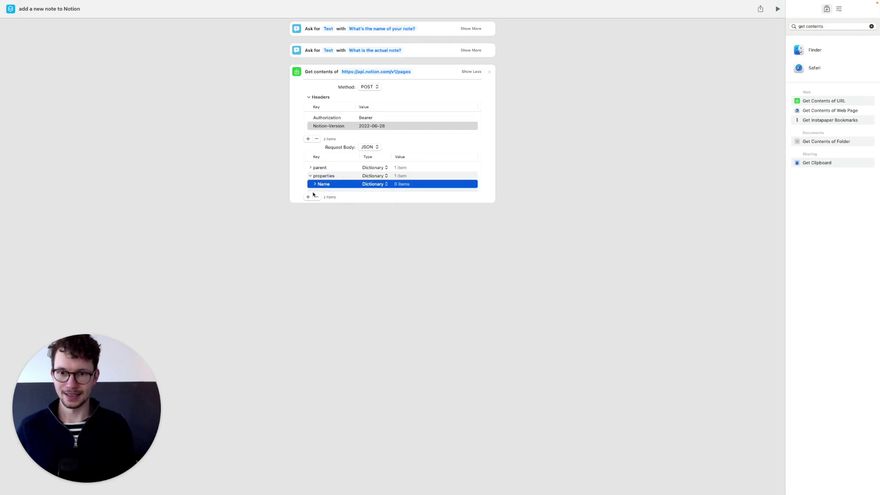
left_click(308, 196)
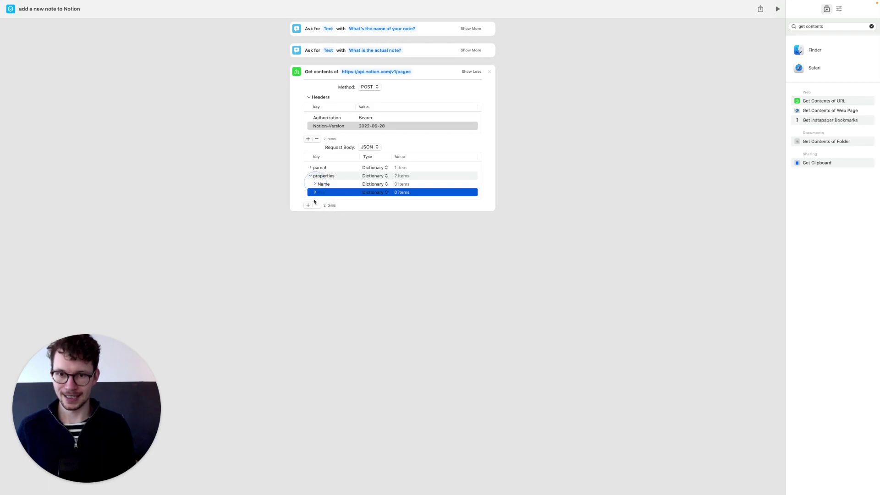
left_click(316, 205)
left_click(323, 185)
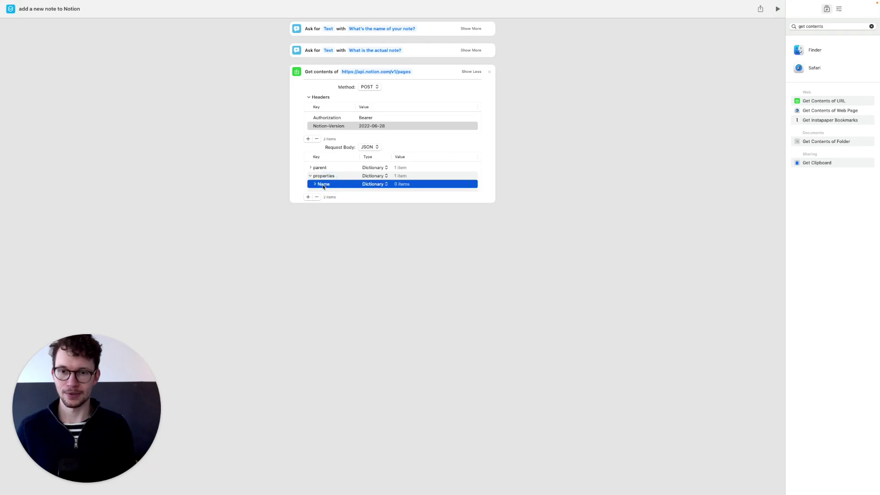
Add a title key of type Array inside Name and expand it
left_click(308, 197)
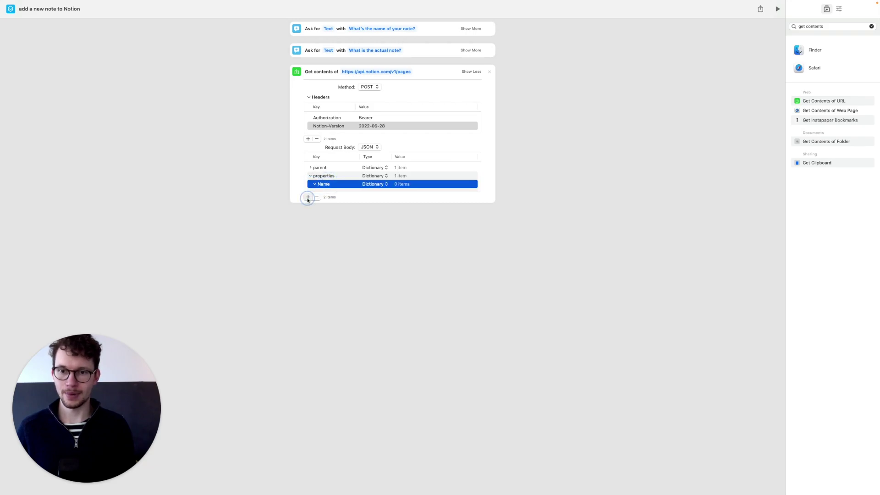
left_click(333, 193)
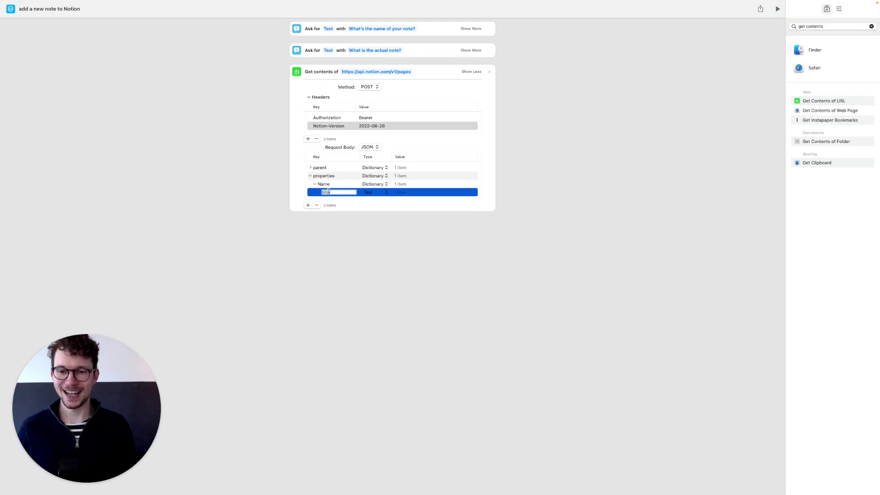
left_click(371, 193)
left_click(373, 209)
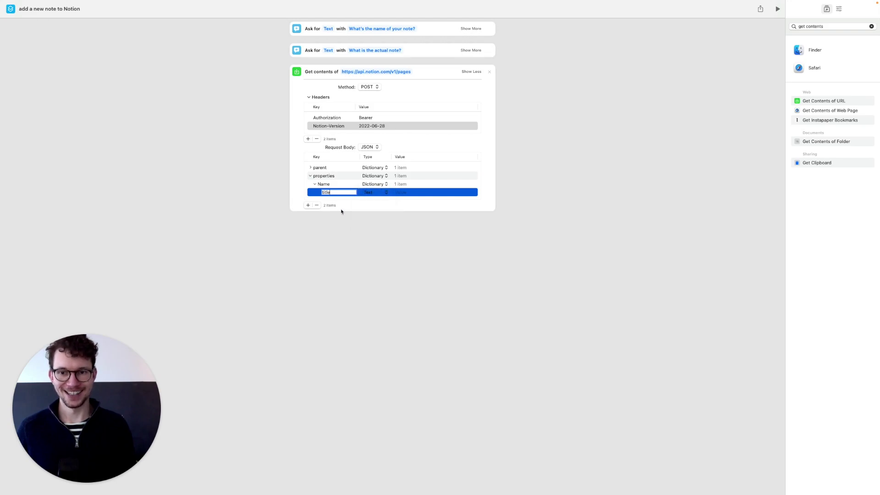
left_click(320, 192)
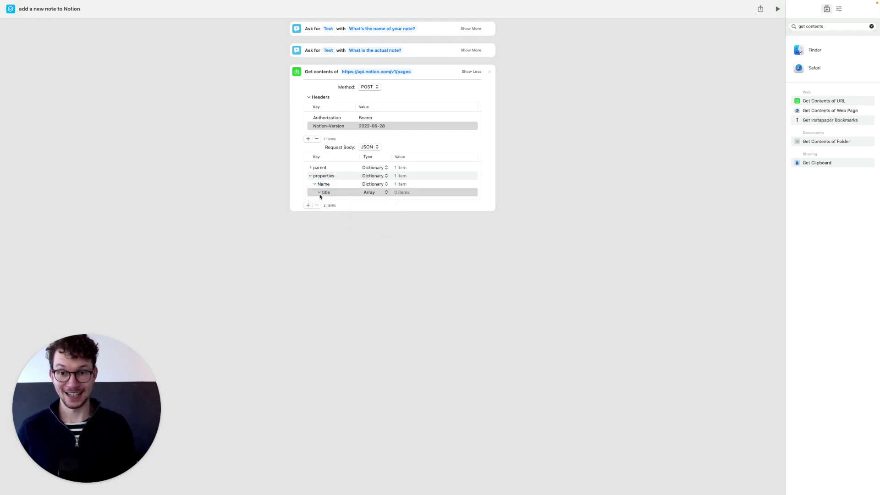
Add Item 1 to the title array as a Dictionary
left_click(308, 205)
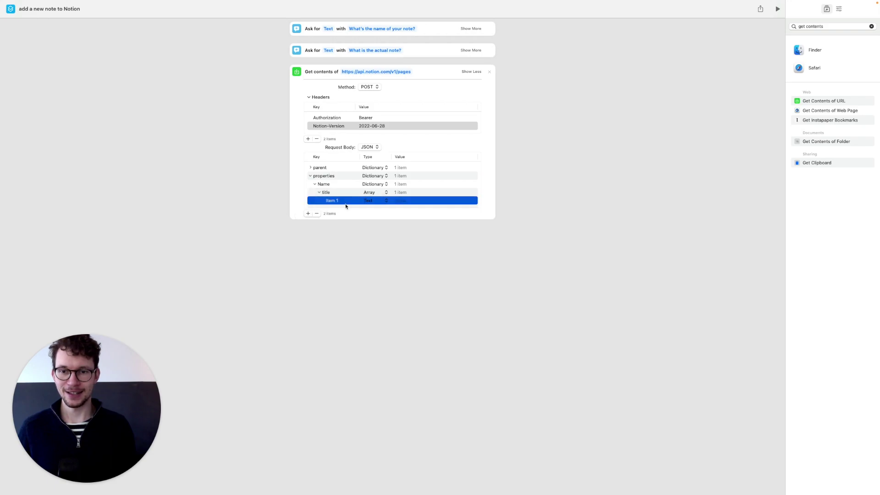
left_click(334, 203)
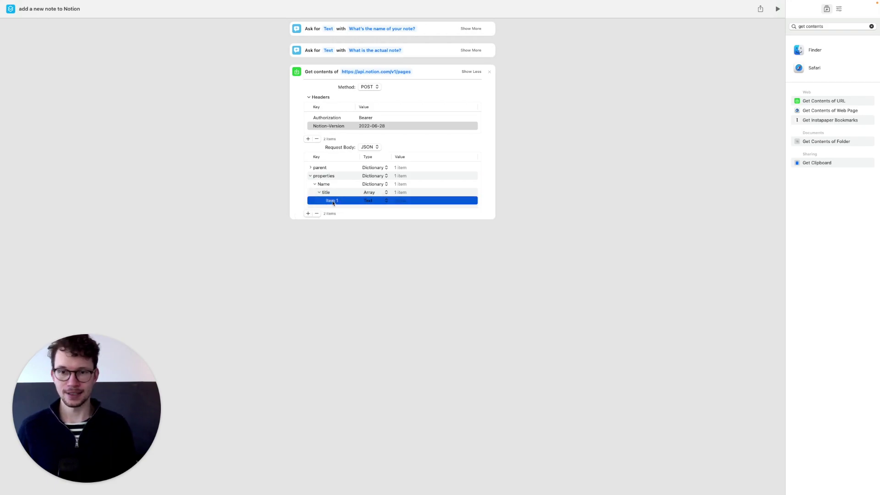
left_click(372, 202)
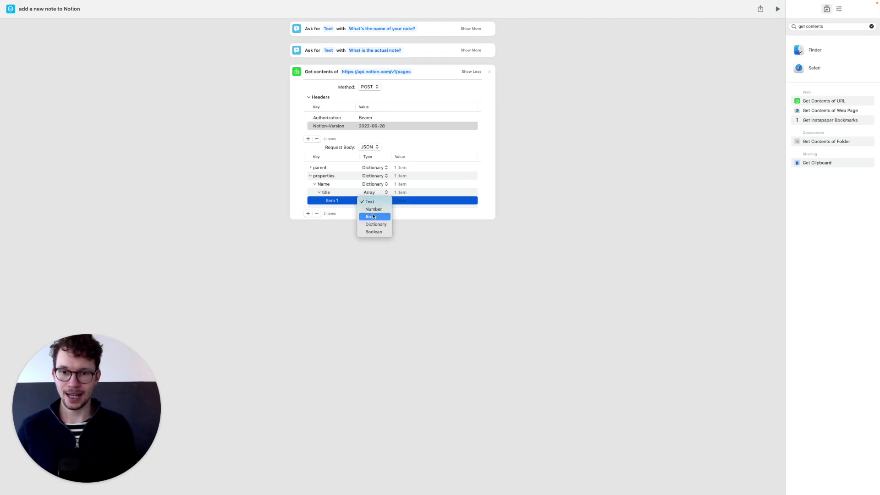
left_click(373, 225)
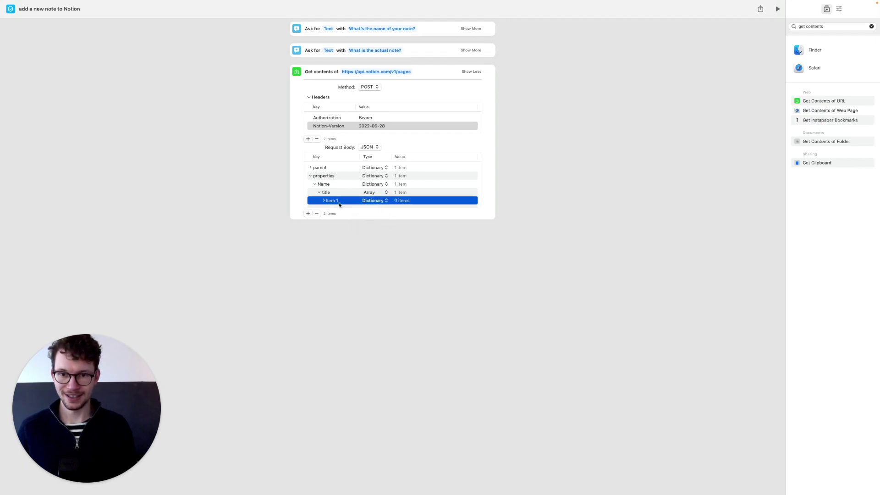
Add a text key of type Dictionary inside Item 1 and expand it
left_click(308, 213)
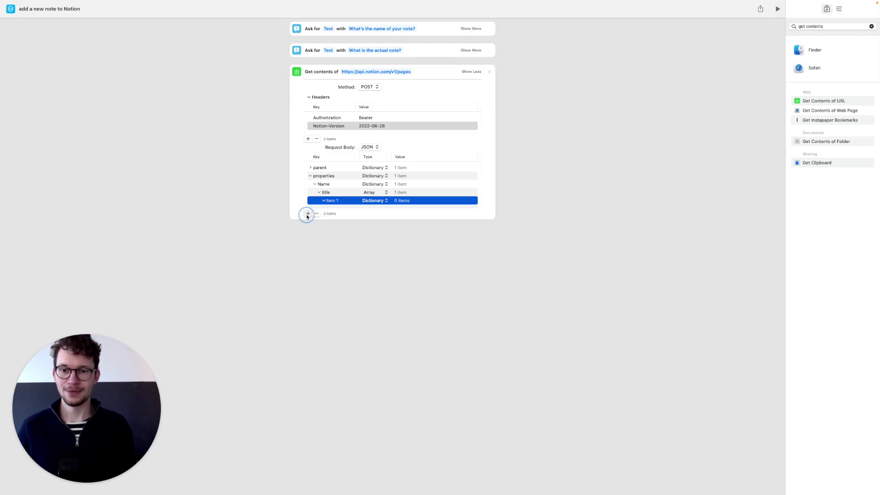
left_click(338, 212)
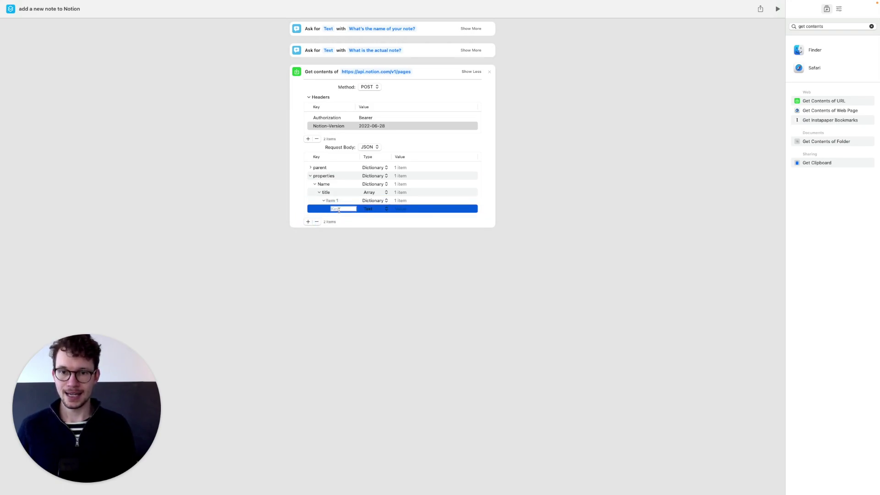
type("text")
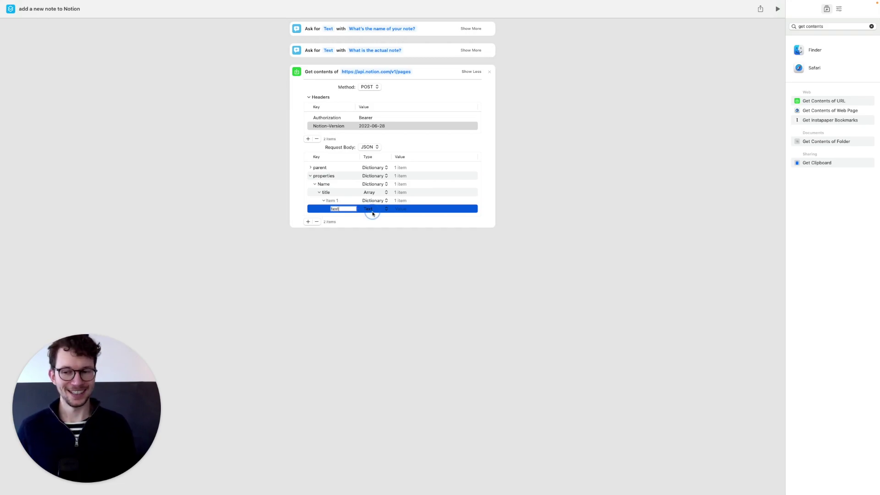
key("Return")
left_click(376, 210)
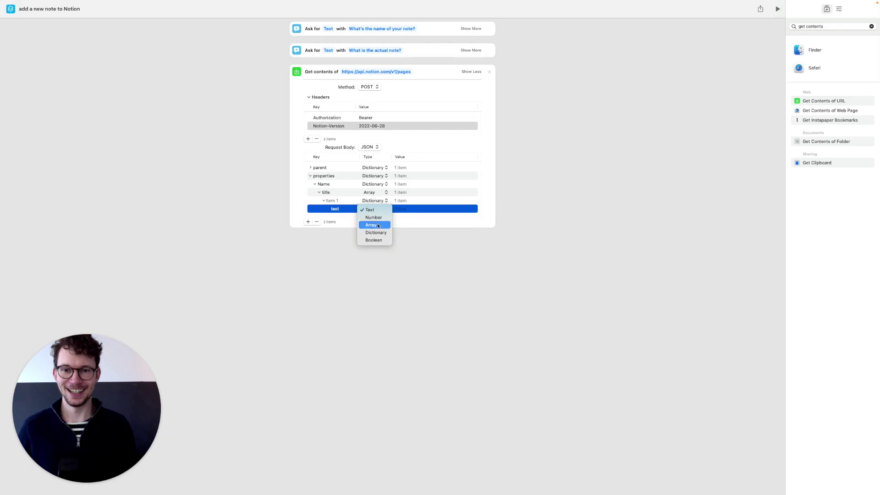
left_click(375, 232)
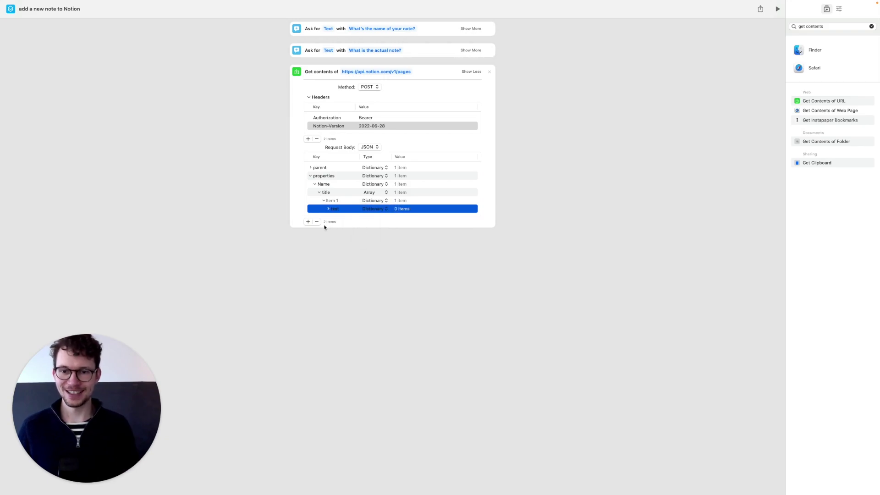
left_click(329, 209)
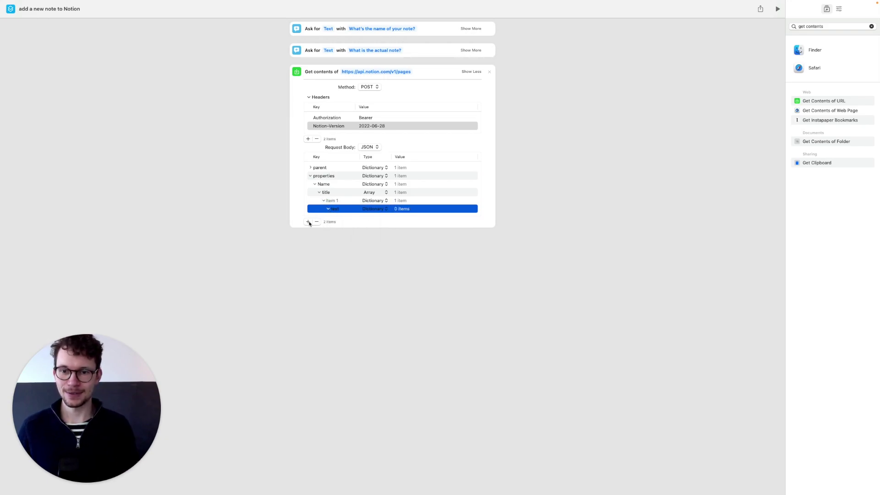
Add a content Text key inside the text dictionary and begin editing its value
left_click(308, 222)
left_click(334, 226)
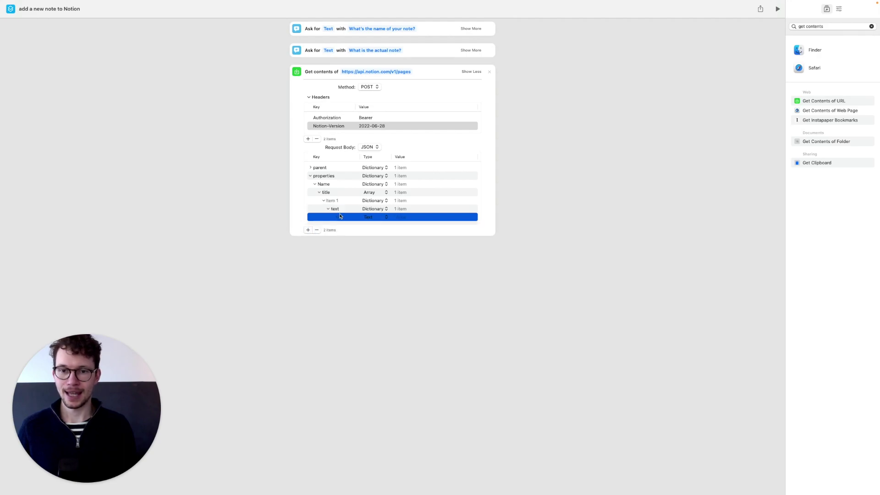
left_click(338, 216)
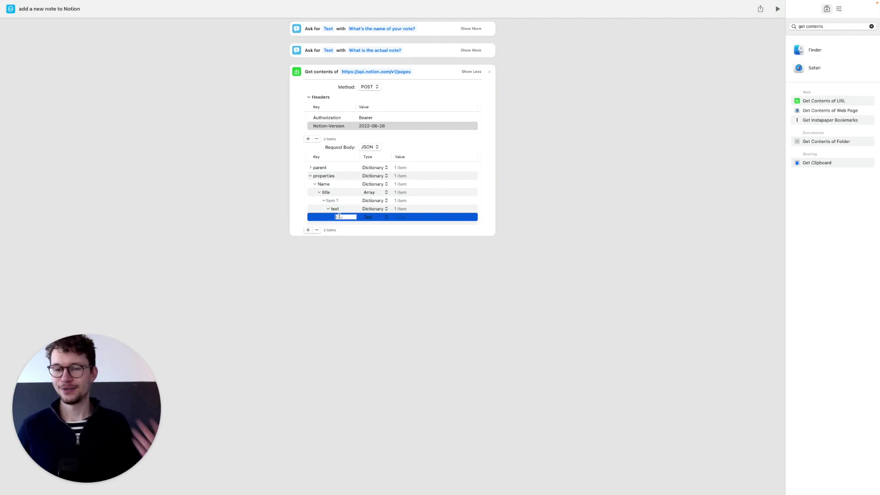
type("content")
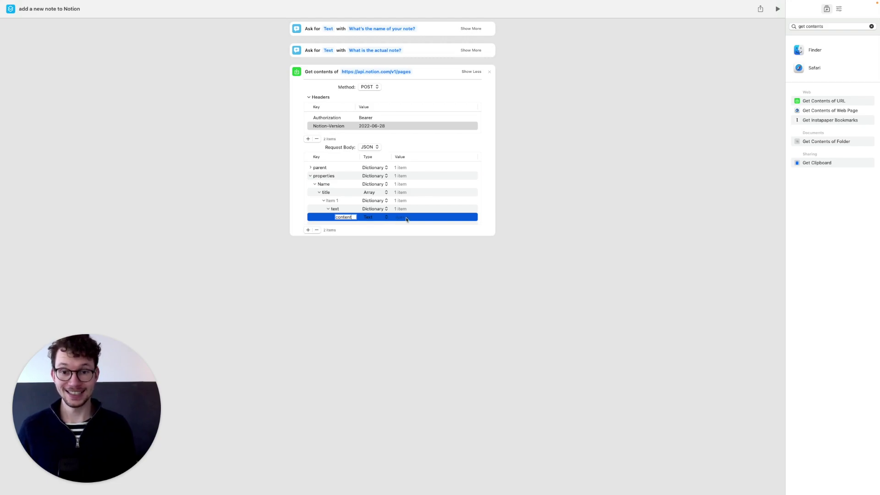
key("Return")
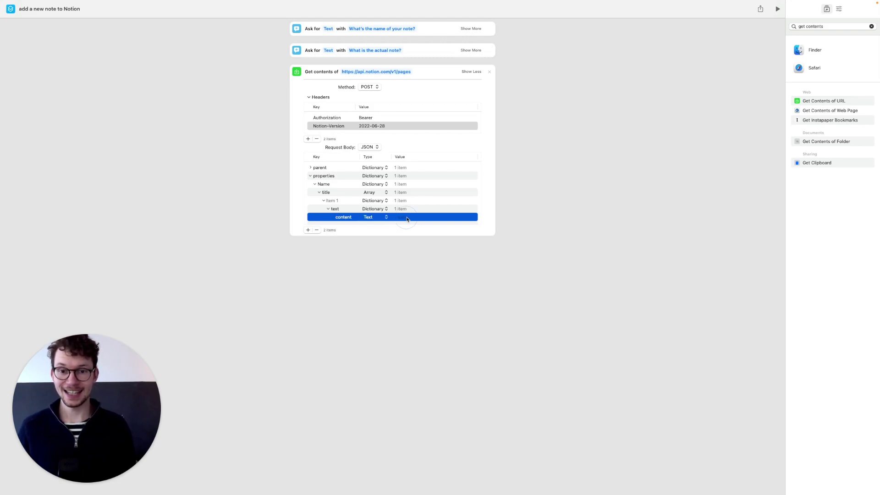
left_click(407, 218)
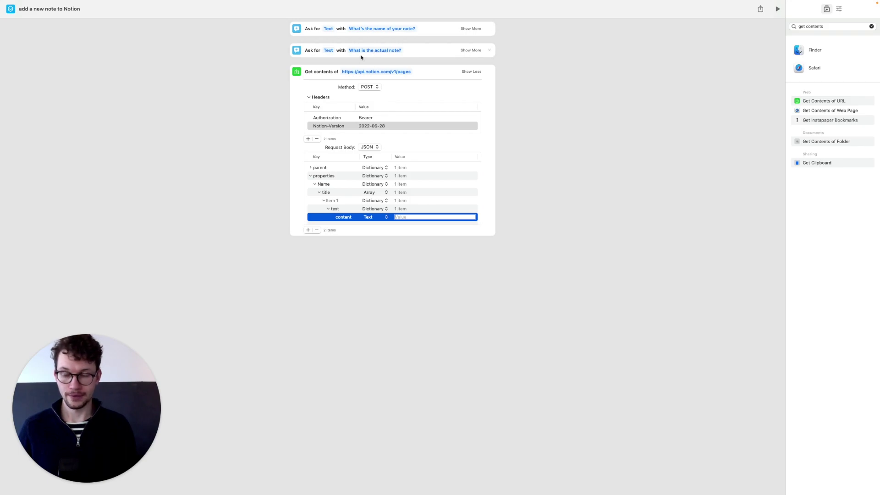
Set content's value to the first Ask for Text action's Provided Input variable
right_click(408, 218)
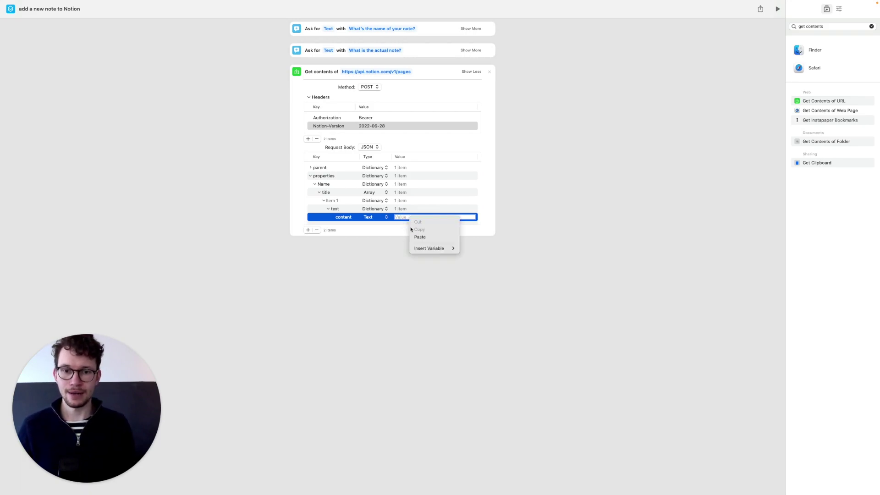
mouse_move(428, 248)
left_click(481, 248)
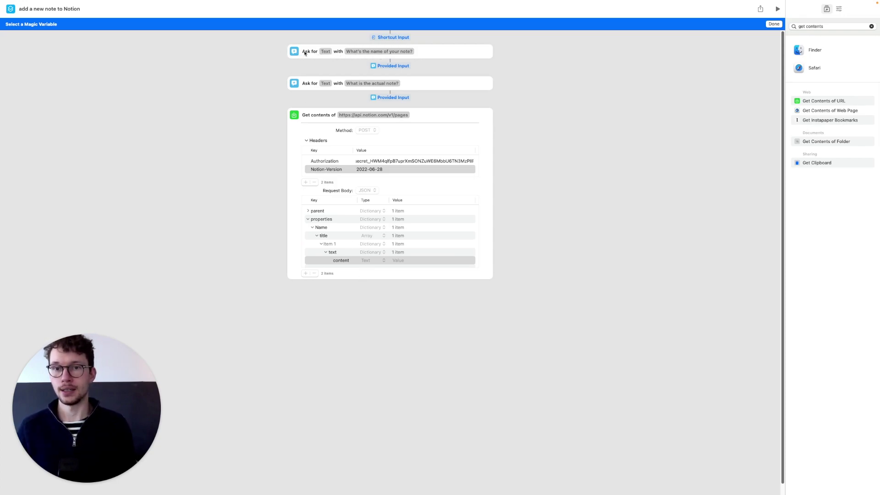
left_click(392, 66)
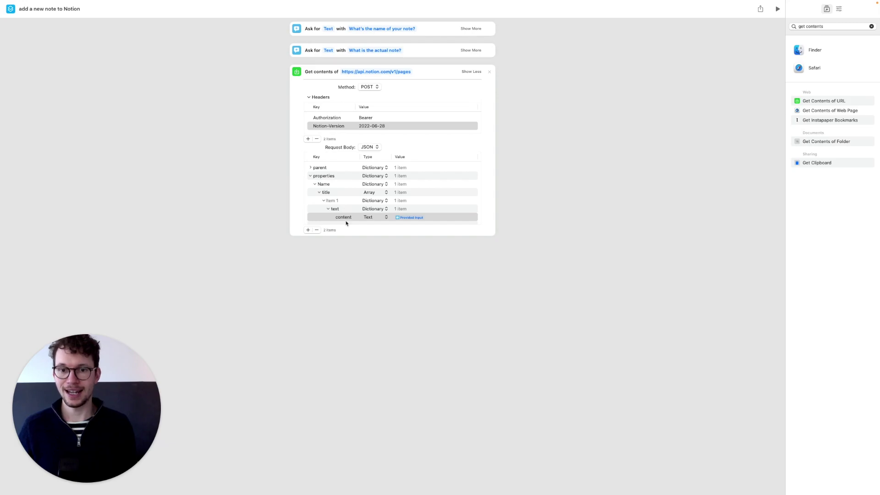
left_click(315, 184)
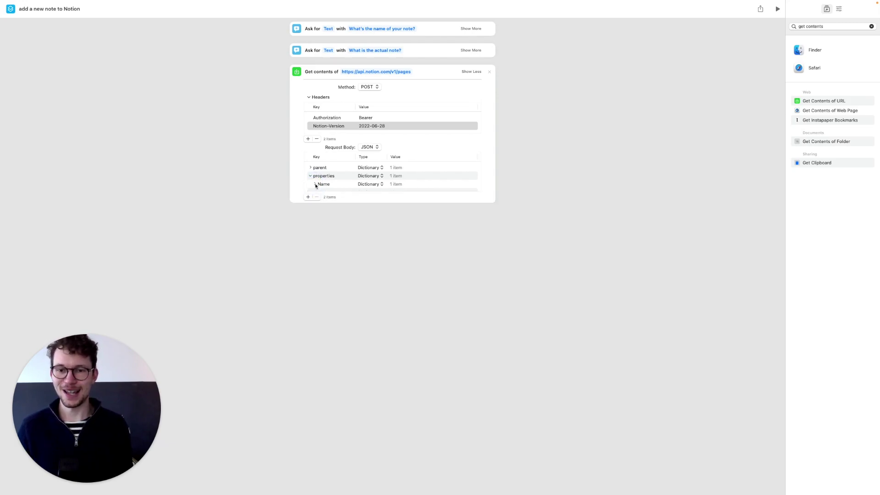
Add a new unnamed Dictionary row under properties beside the Name entry
left_click(314, 185)
left_click(314, 184)
left_click(315, 185)
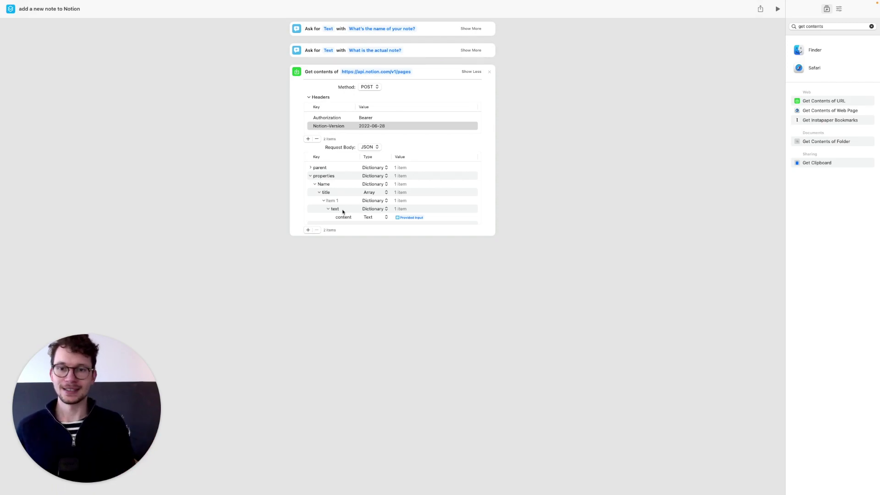
left_click(323, 176)
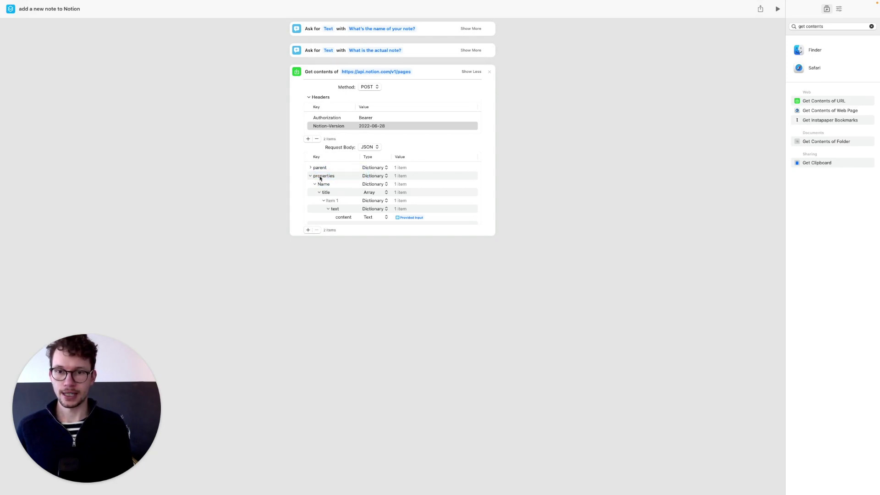
left_click(311, 176)
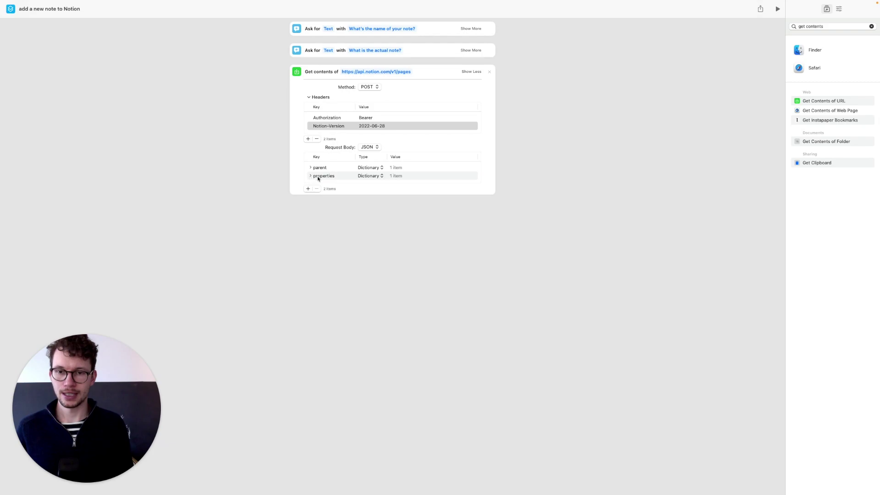
left_click(315, 178)
left_click(310, 176)
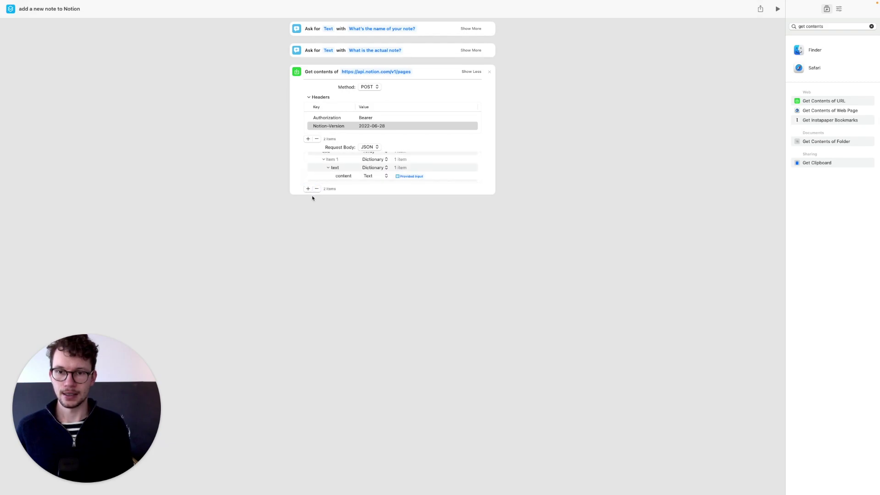
left_click(309, 230)
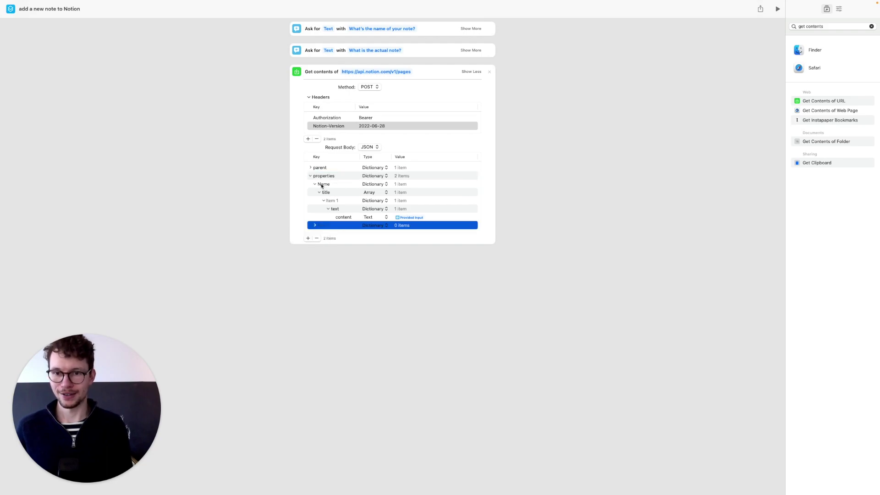
Name the new entry Note and add a rich_text Array inside it
left_click(326, 228)
type("Note")
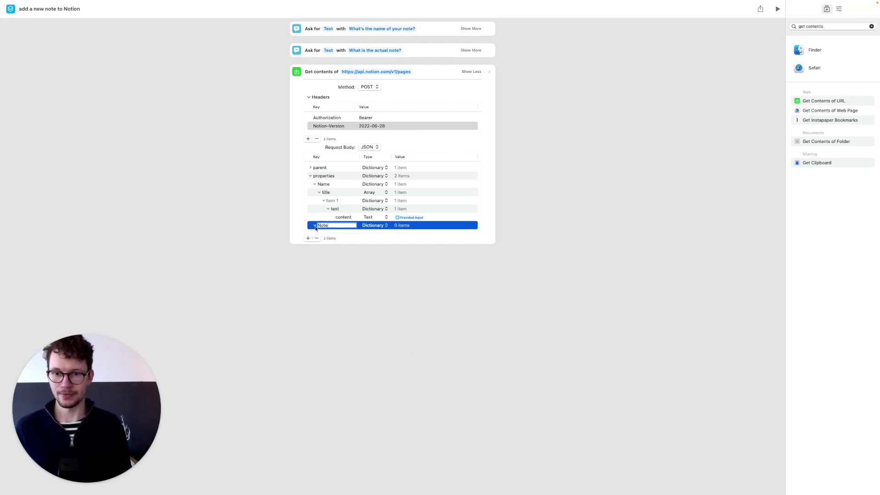
left_click(308, 237)
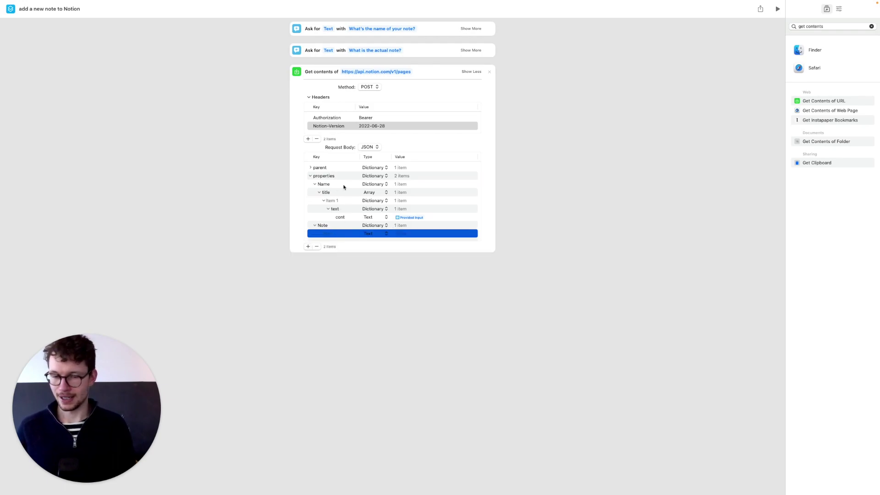
left_click(330, 234)
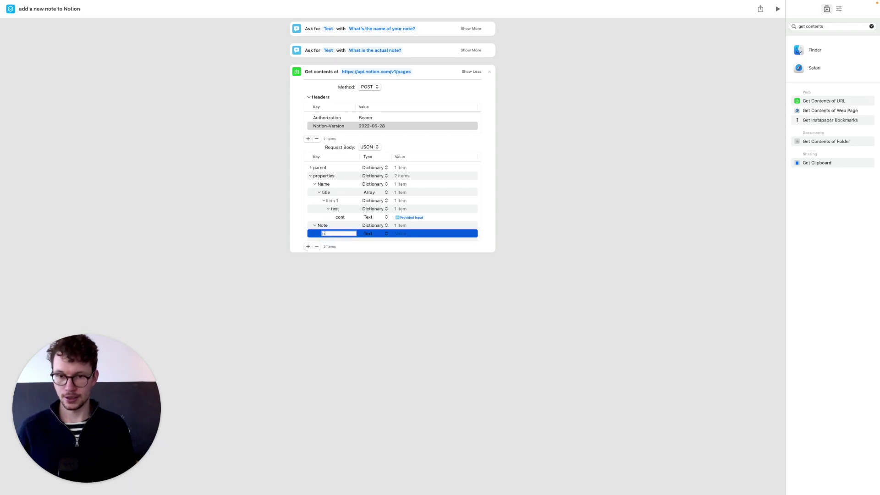
left_click(367, 234)
left_click(347, 256)
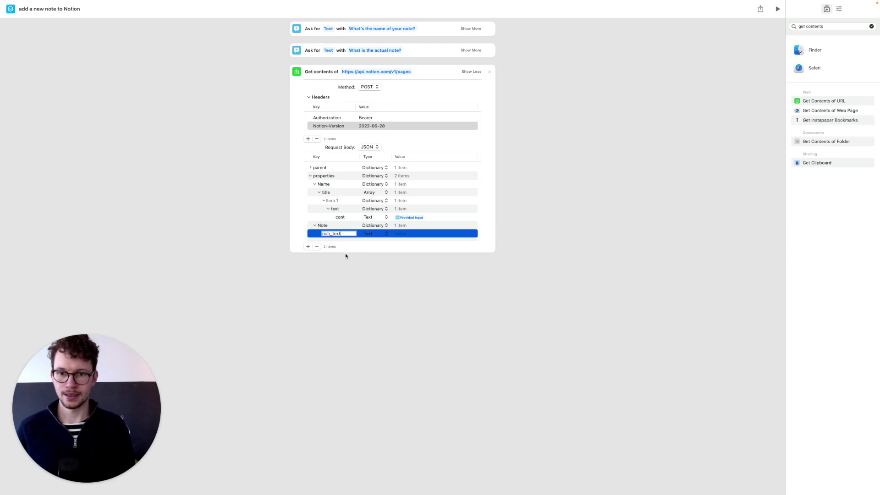
key("Return")
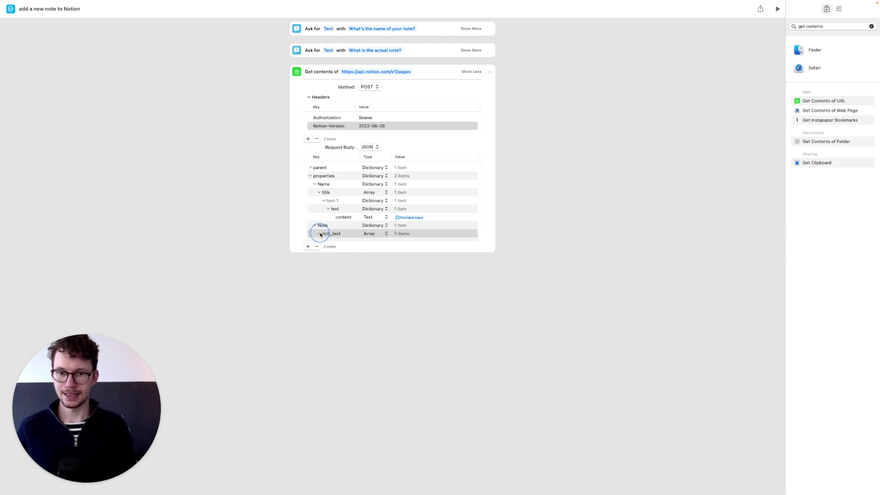
Add Item 1 to the rich_text array as a Dictionary
left_click(308, 246)
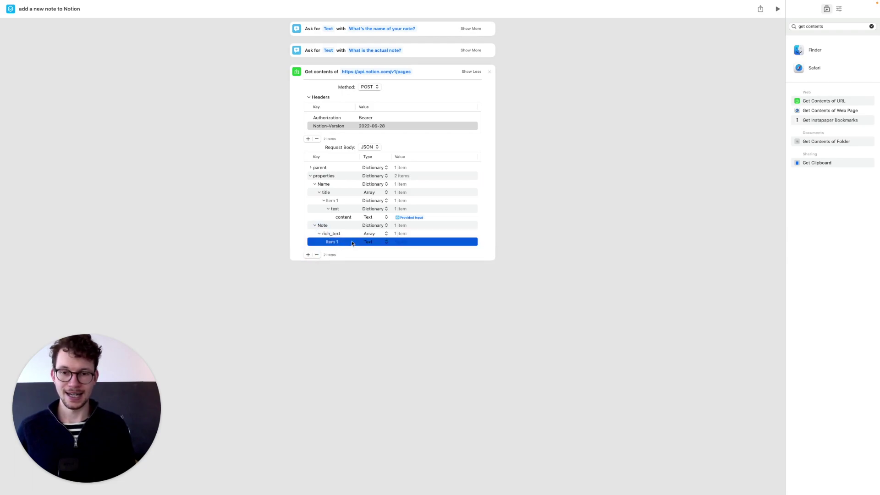
left_click(375, 246)
key("Escape")
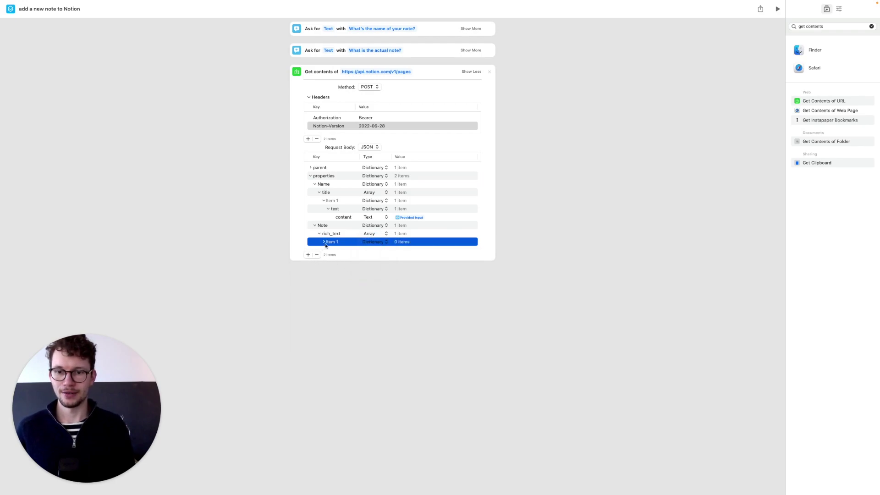
Add a text Dictionary key inside Item 1 and expand it
left_click(308, 254)
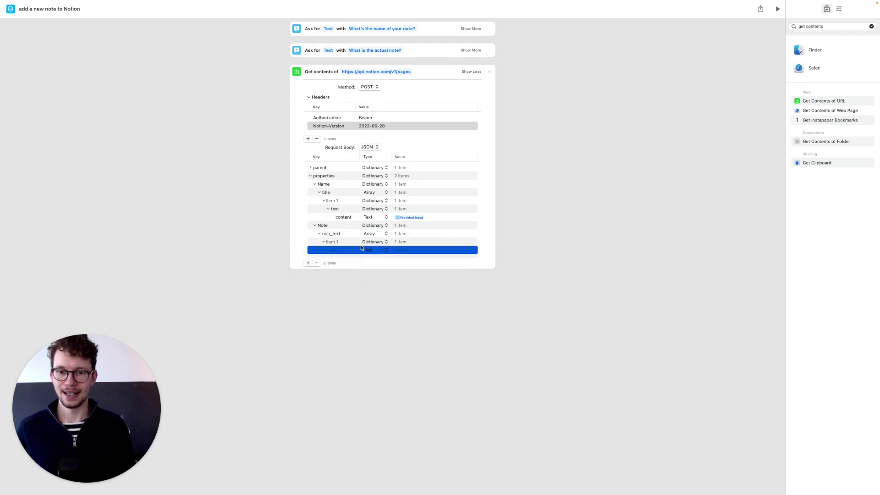
left_click(335, 250)
type("con")
key("BackSpace")
key("BackSpace")
key("BackSpace")
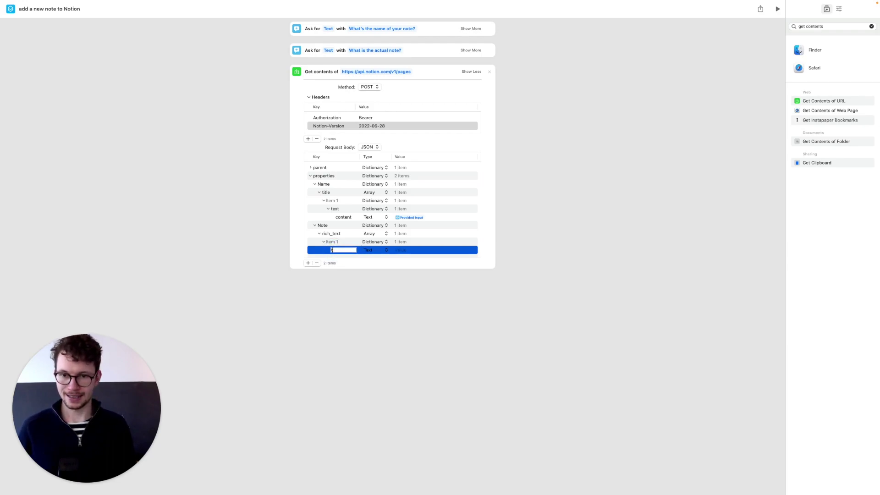
left_click(375, 252)
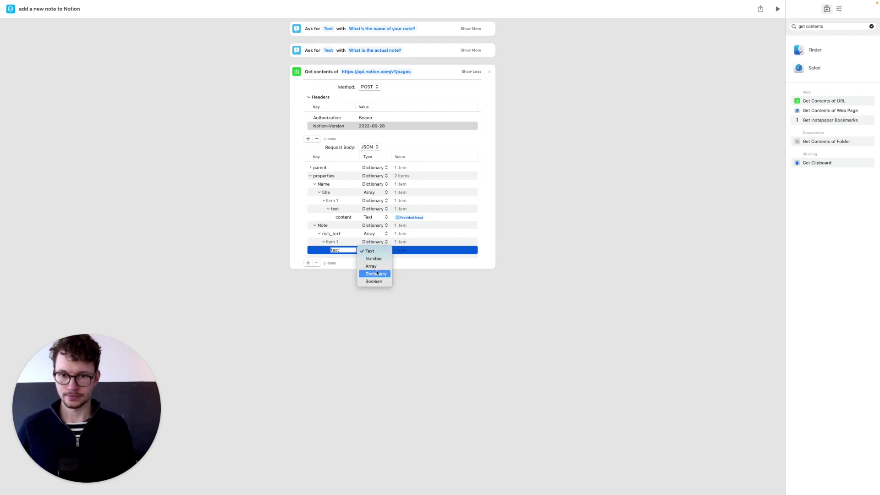
key("Escape")
key("Return")
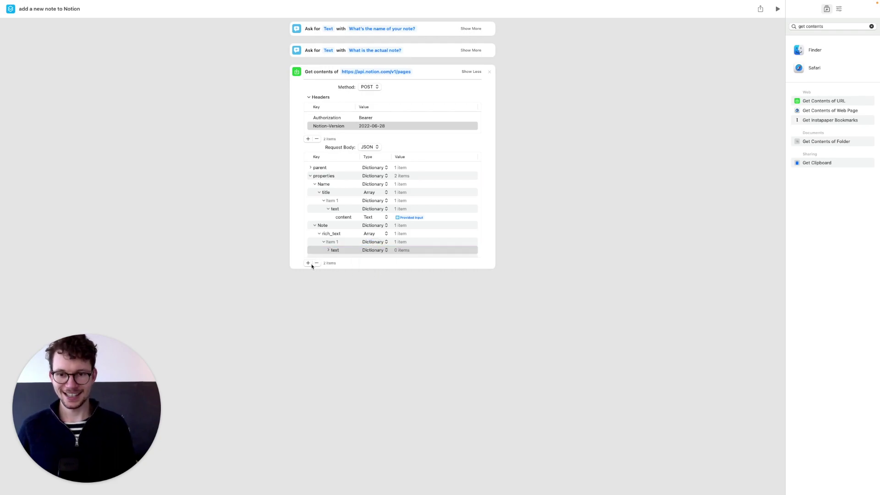
left_click(328, 250)
Add a content key inside the text dictionary, moving to its value
left_click(308, 263)
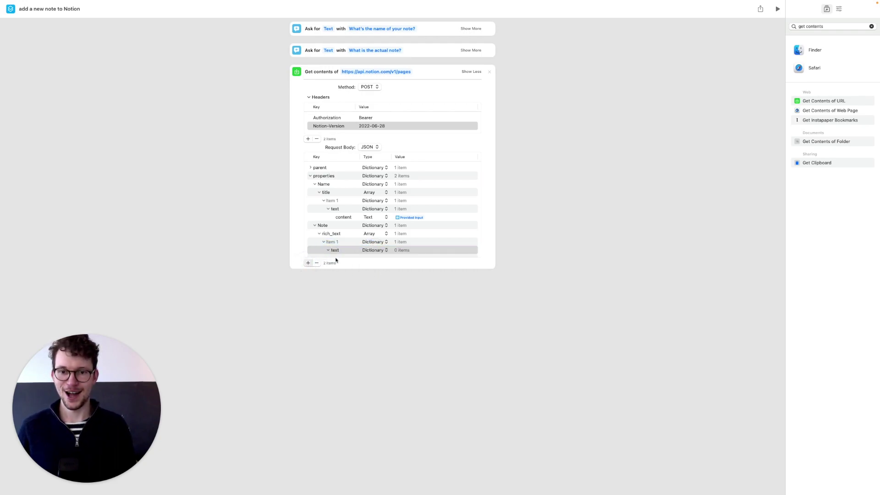
type("content")
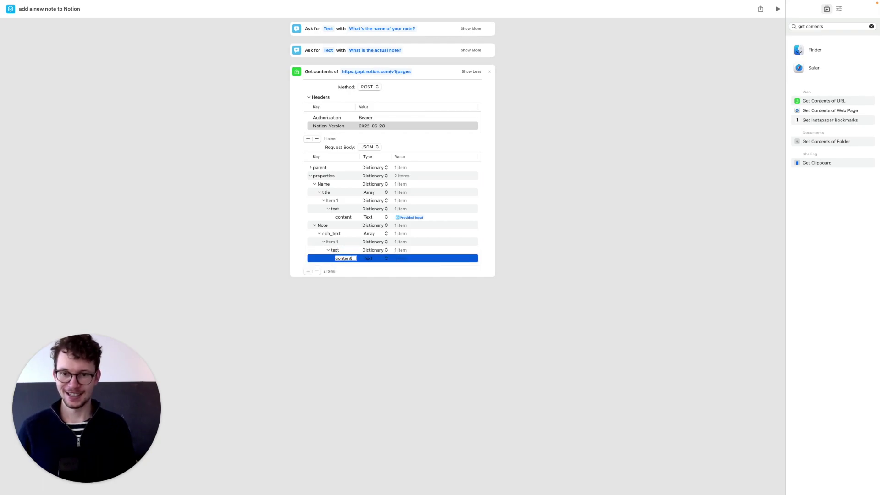
key("Tab")
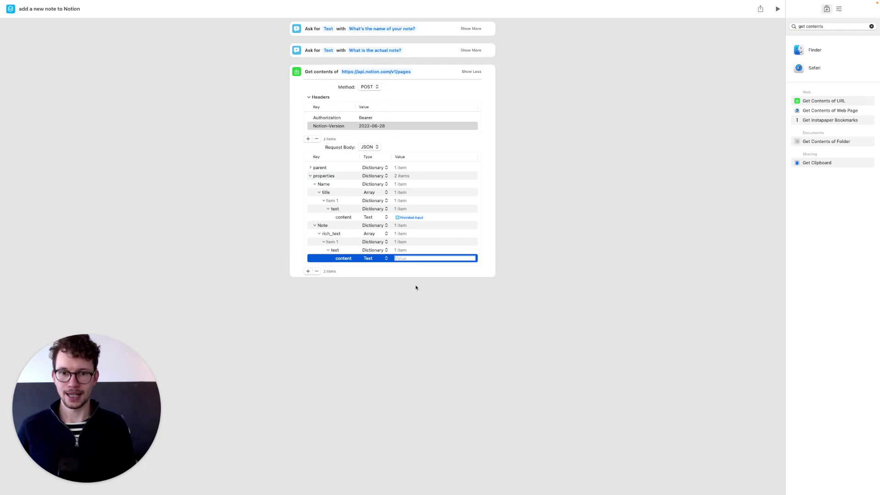
Set Note's content to the 'What is the actual note?' answer, then run the shortcut
right_click(408, 258)
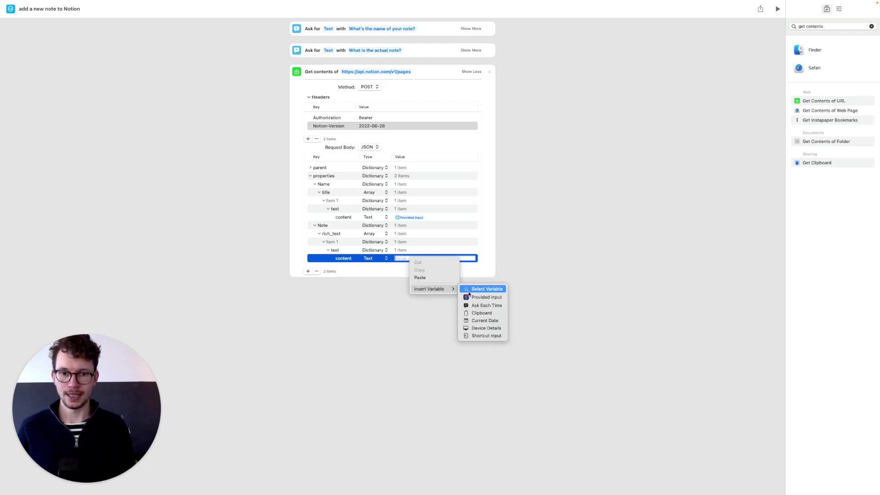
left_click(469, 289)
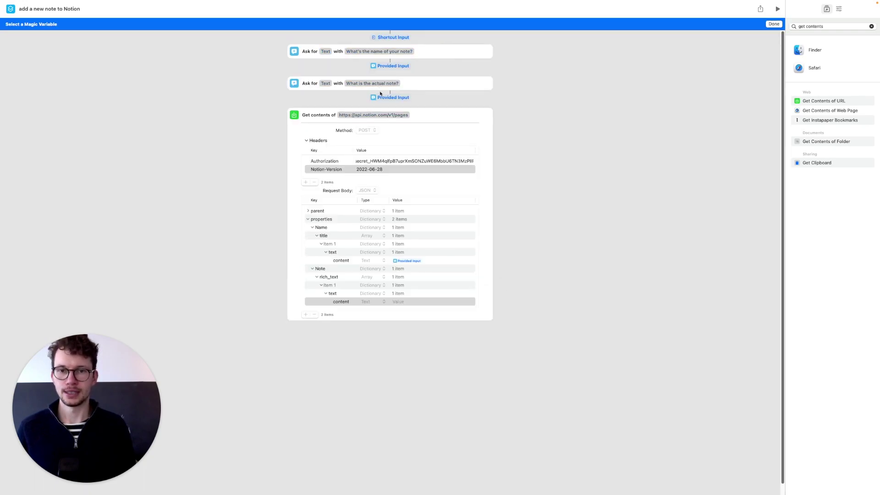
left_click(385, 97)
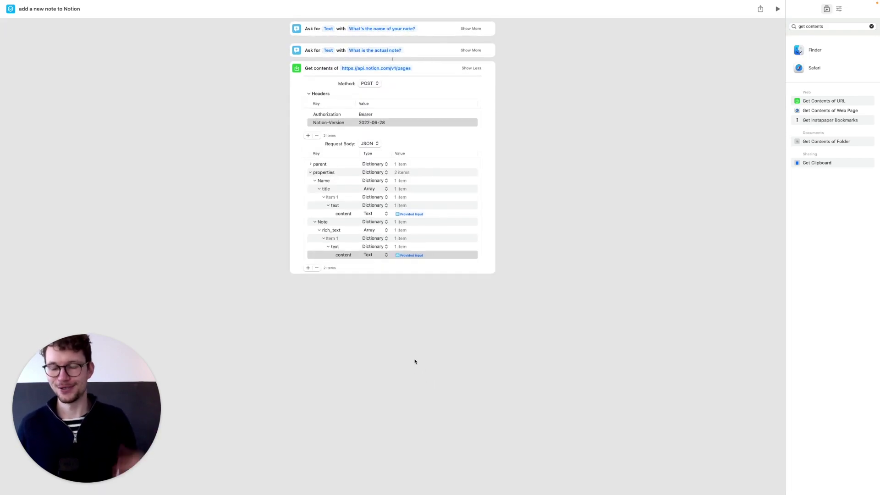
left_click(311, 172)
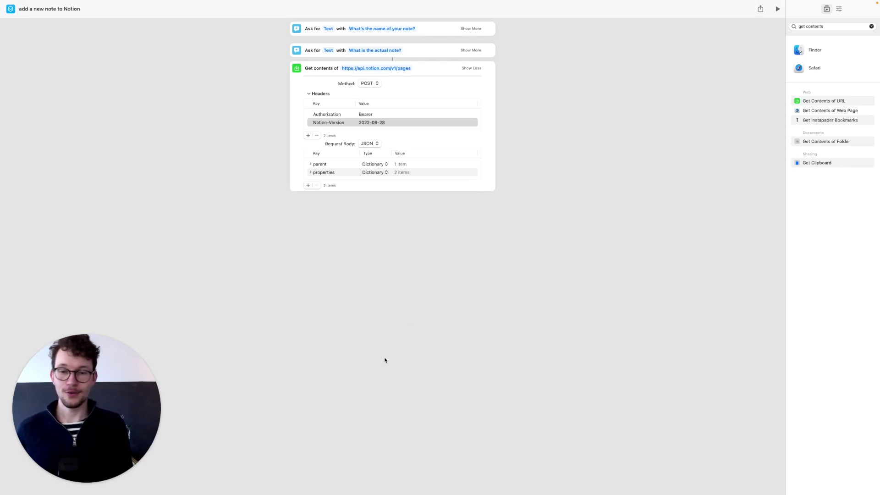
left_click(778, 9)
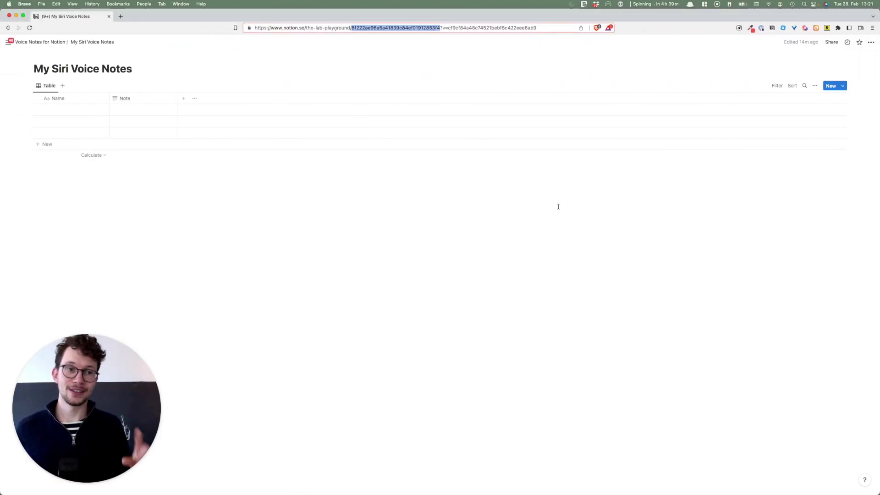
Move up from the My Siri Voice Notes database to its parent page, Voice Notes for Notion
left_click(558, 206)
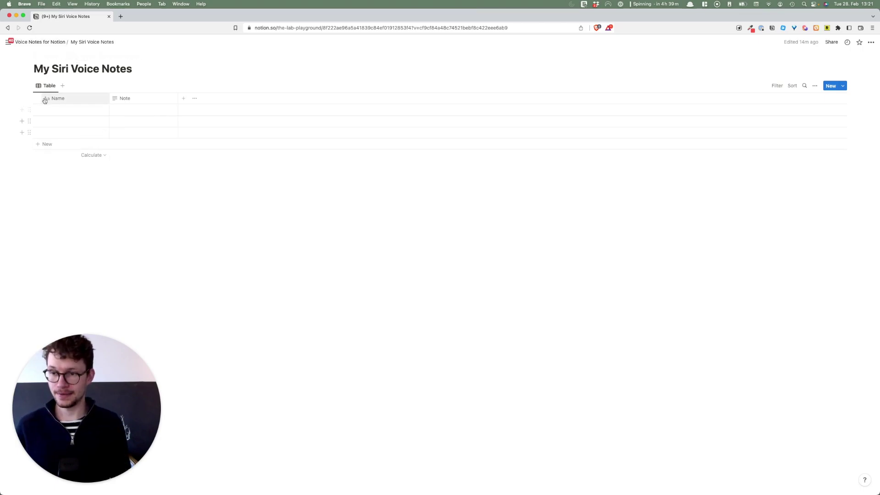
left_click(55, 42)
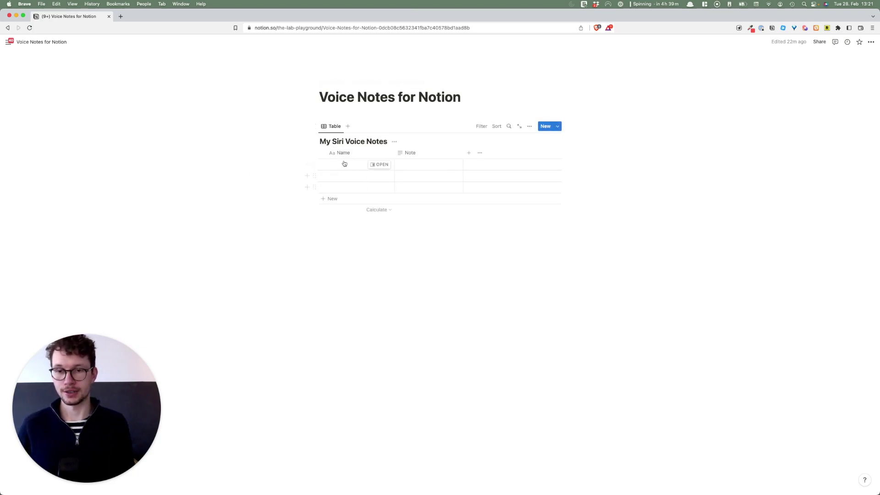
Search page connections for 'siri', check workspace connection settings, then reload the page
left_click(419, 260)
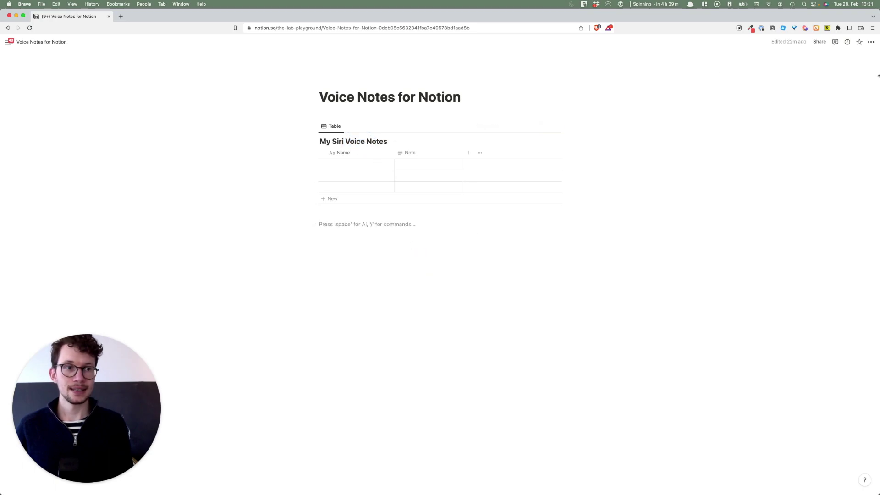
left_click(870, 41)
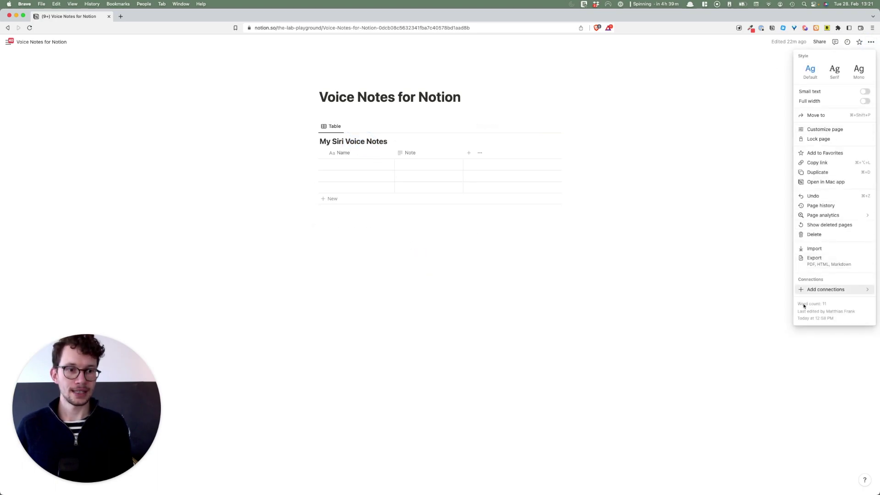
mouse_move(816, 293)
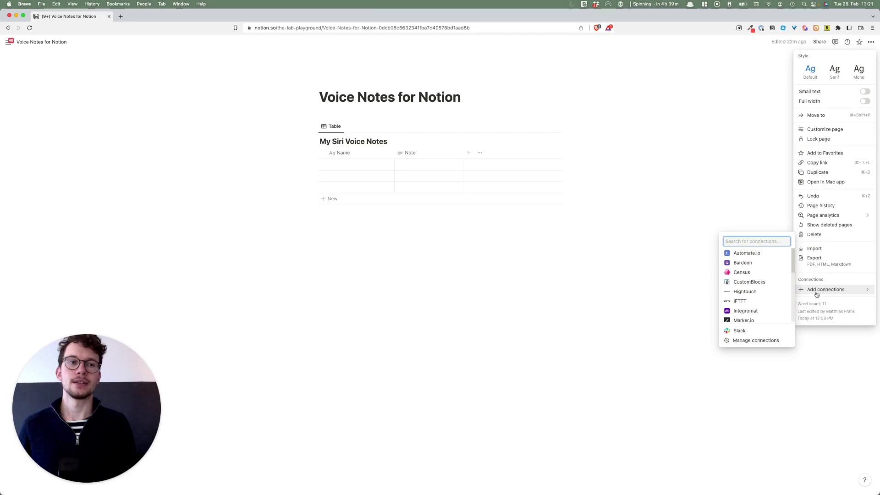
type("siri")
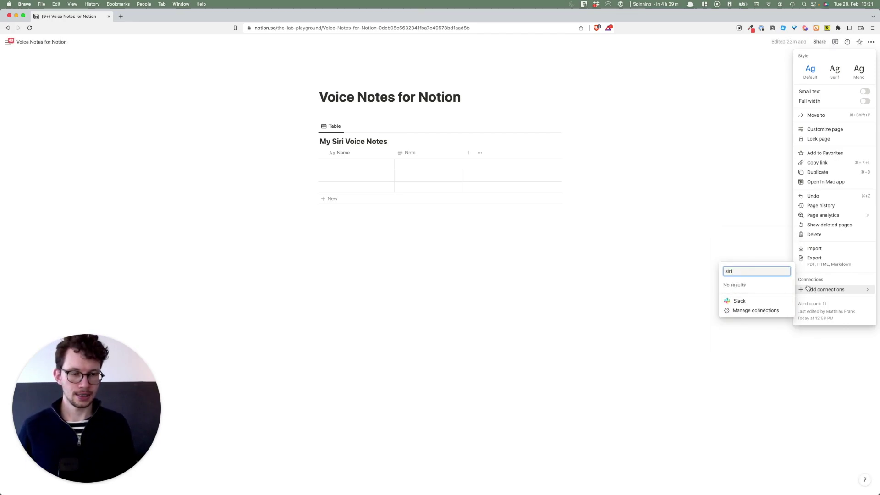
left_click(738, 311)
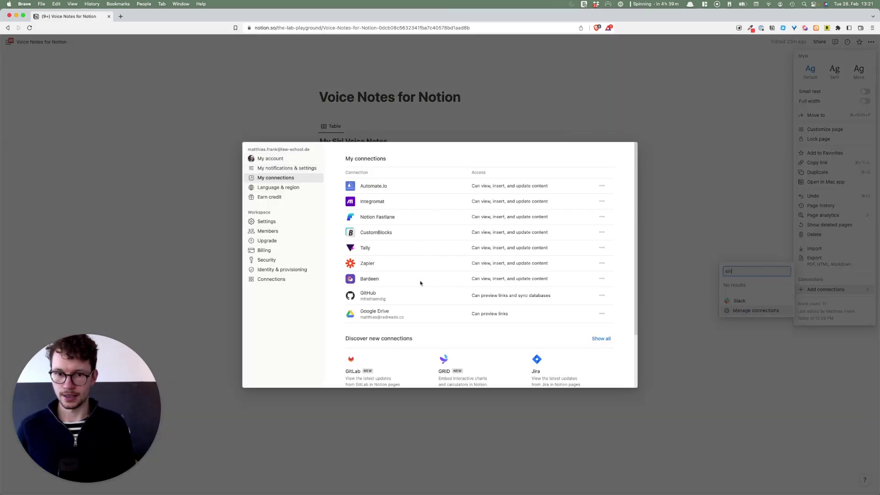
scroll(426, 284, "down", 3)
left_click(474, 99)
left_click(464, 28)
key("Return")
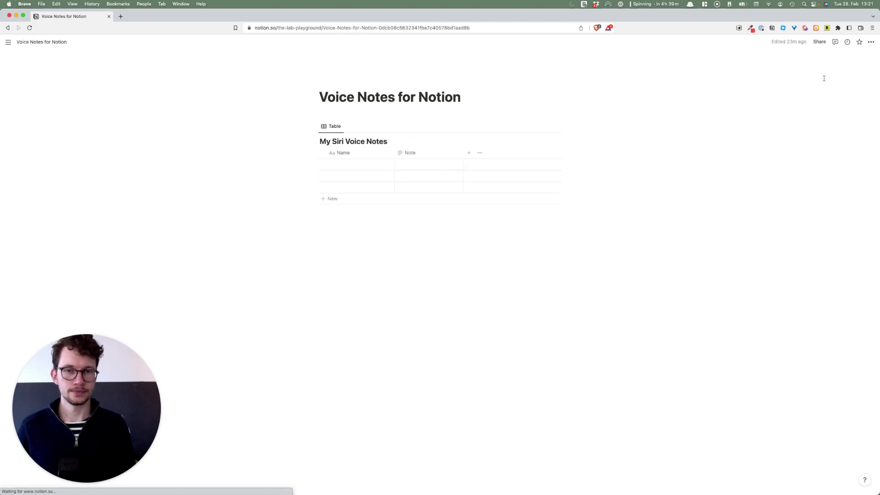
Connect the Siri Notes to Notion integration to the Voice Notes for Notion page
left_click(871, 41)
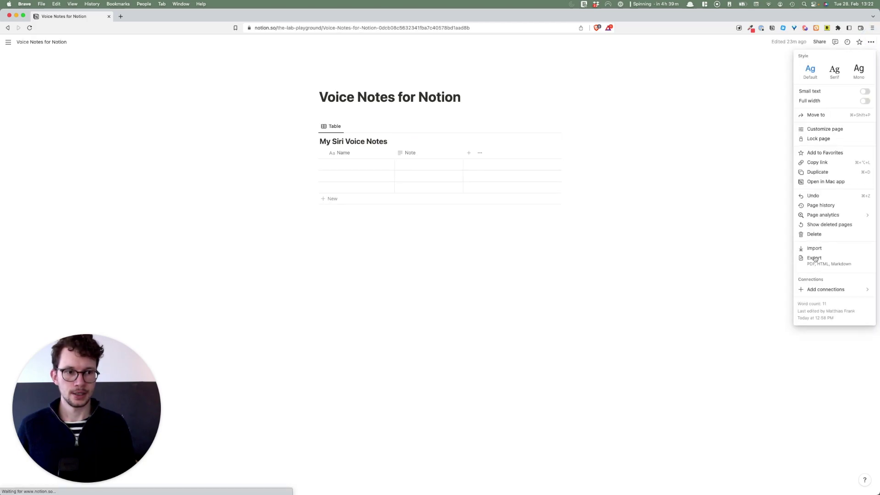
type("siri")
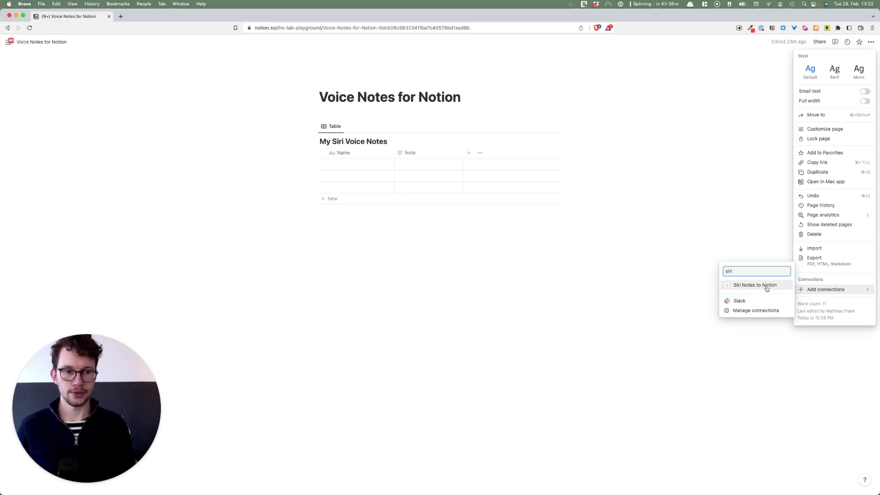
left_click(769, 284)
left_click(399, 270)
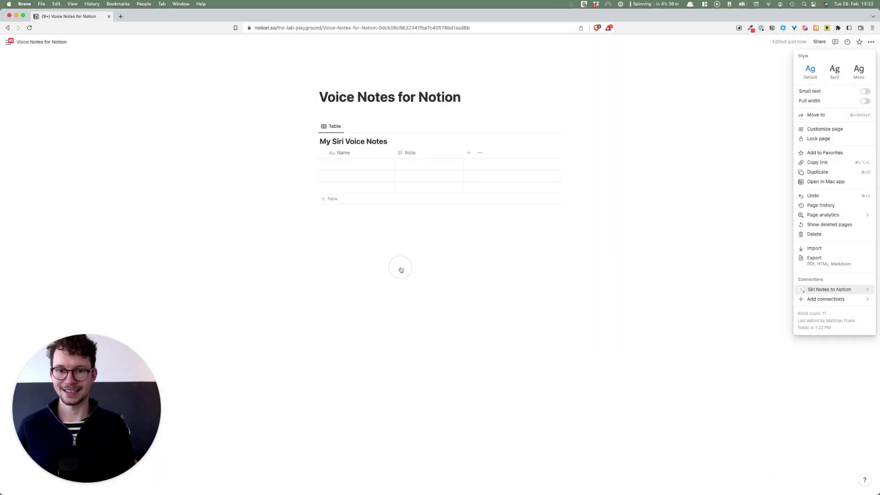
left_click(414, 288)
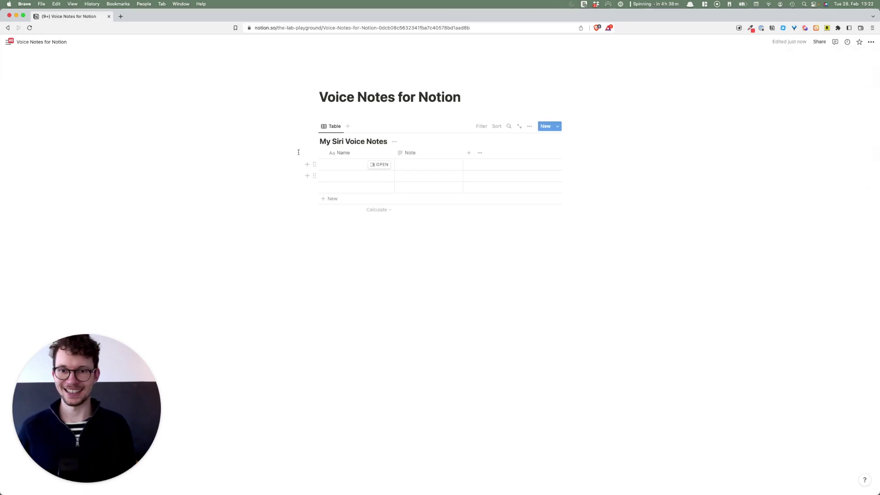
Delete the three empty database rows and return to Shortcuts
left_click_drag(284, 163, 335, 195)
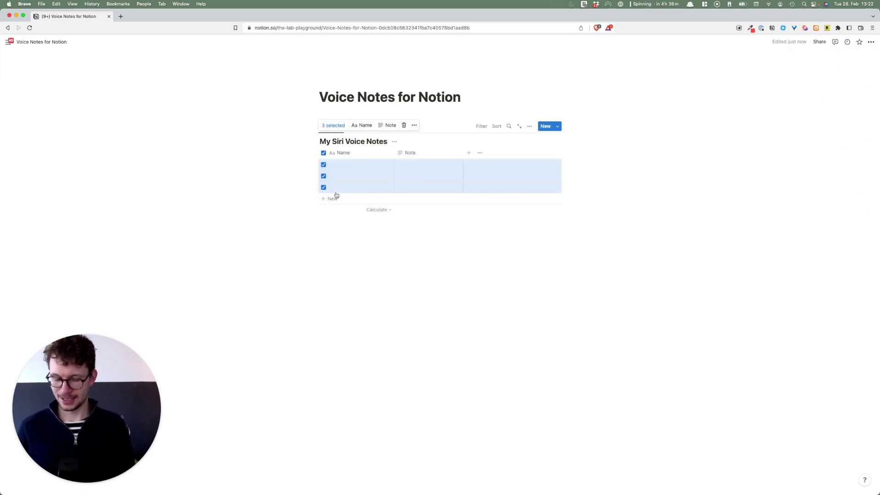
key("Delete")
key("ctrl+Right")
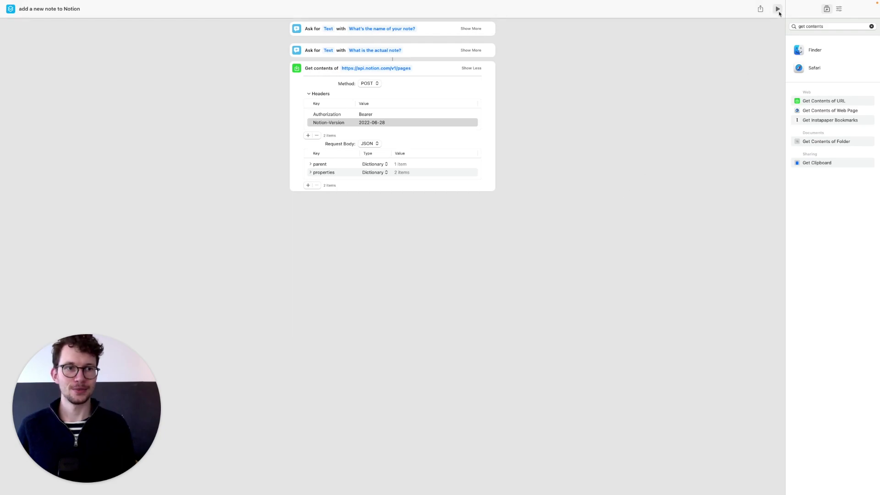
Run the shortcut, submit a note name, then enter 'This is something that I could send directly from my phone to Notion'
left_click(777, 11)
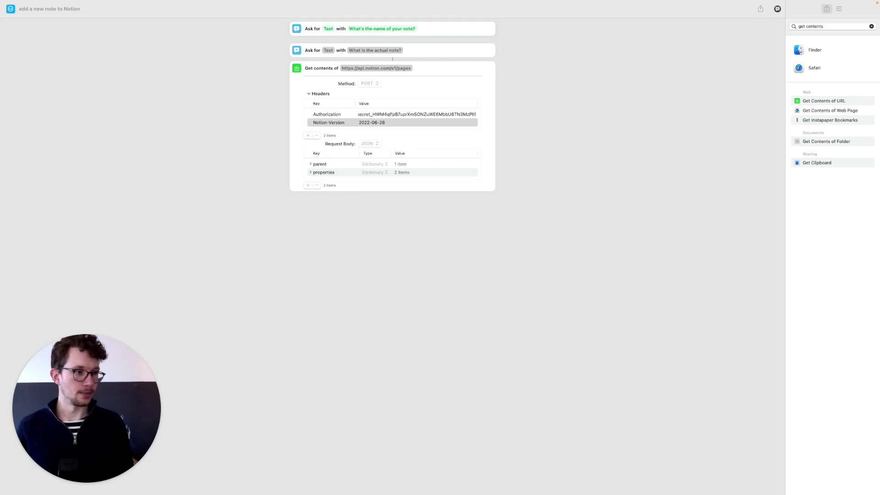
left_click_drag(450, 186, 372, 224)
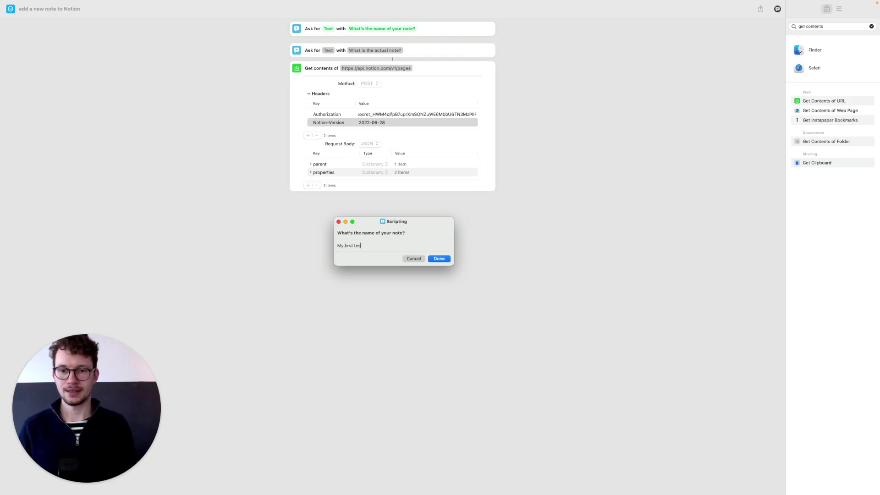
left_click(438, 259)
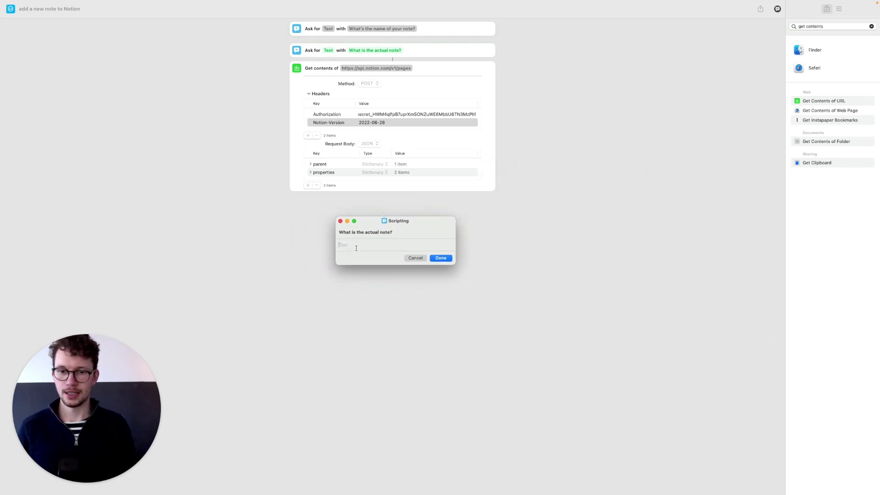
type("This is some")
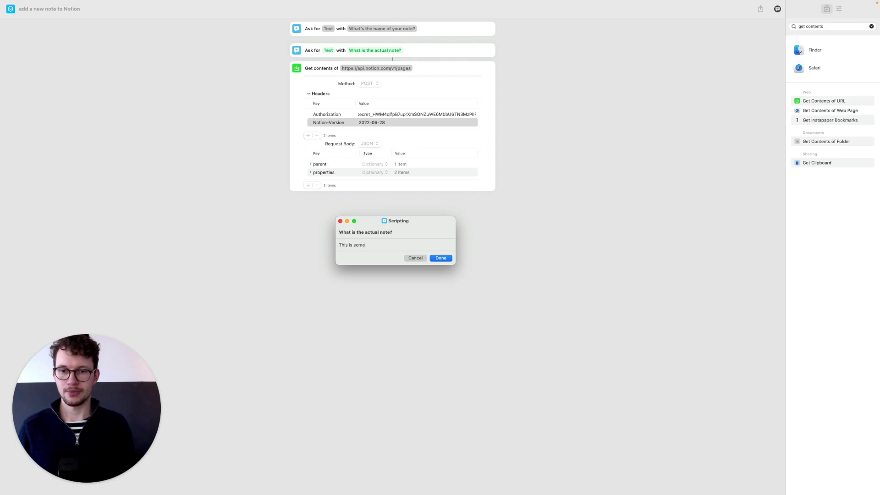
type("thing that I could se")
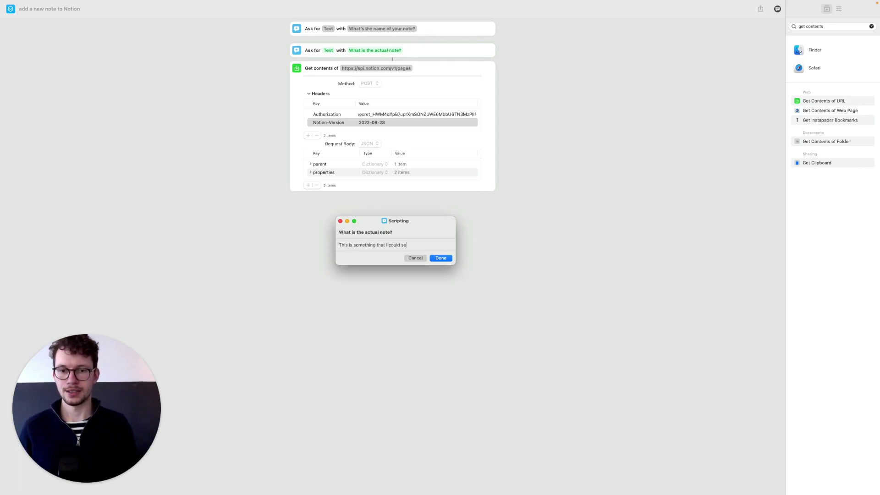
type("nd directly from my phone to Notion")
left_click(441, 264)
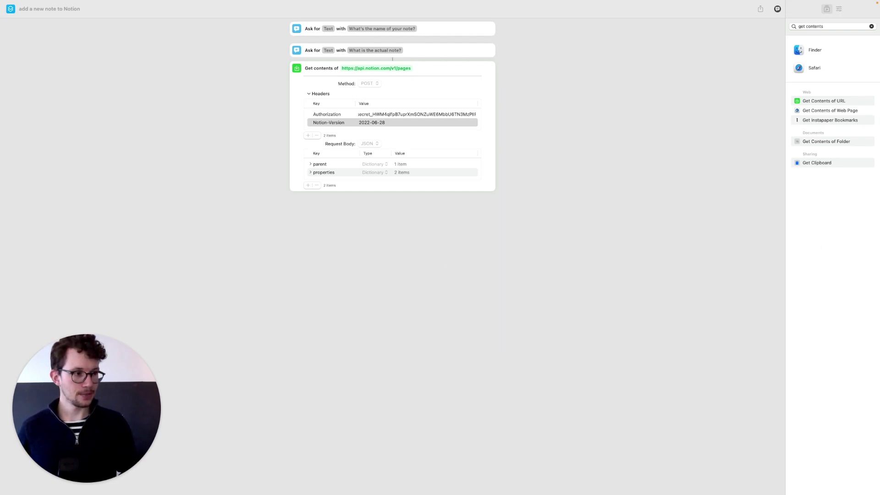
left_click_drag(516, 265, 359, 207)
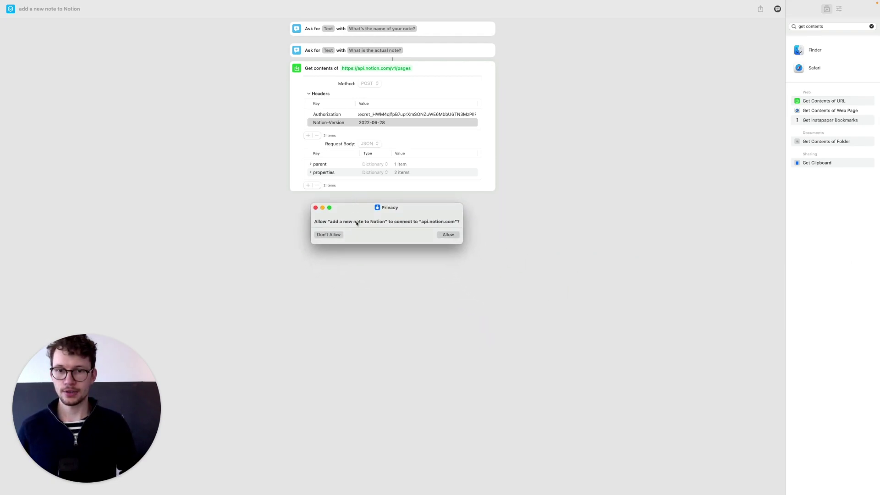
Allow the shortcut to connect to api.notion.com
left_click(446, 234)
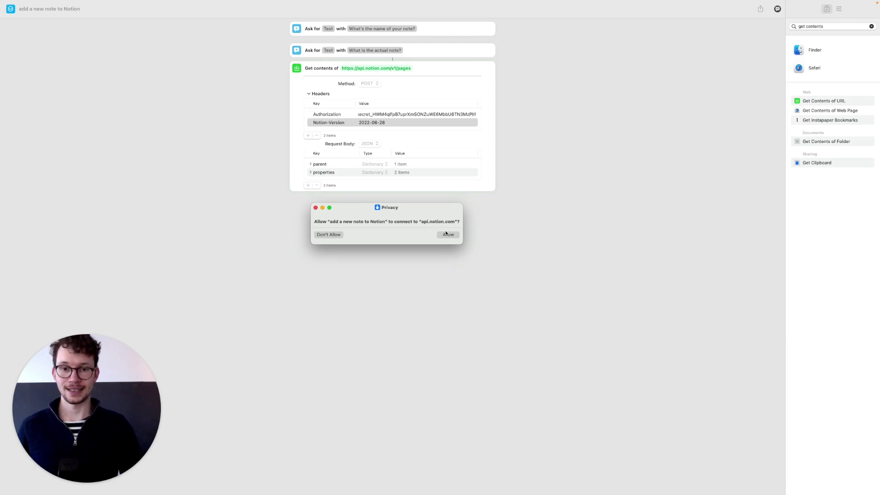
left_click(444, 237)
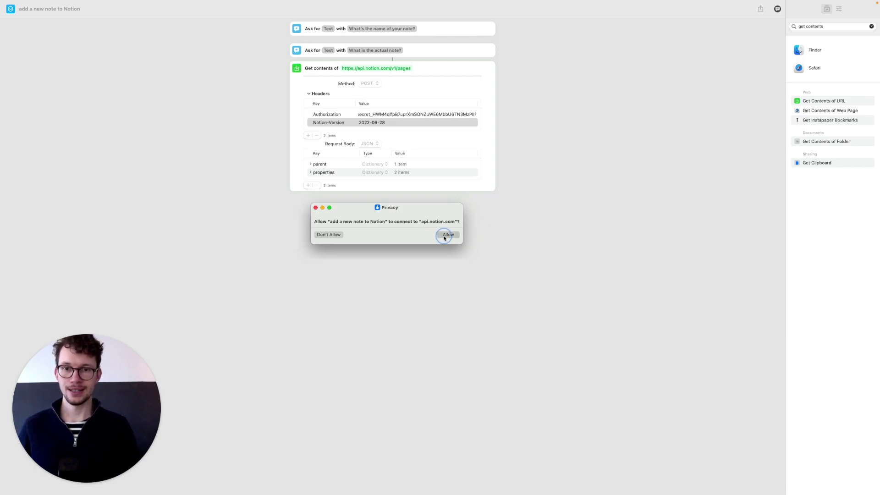